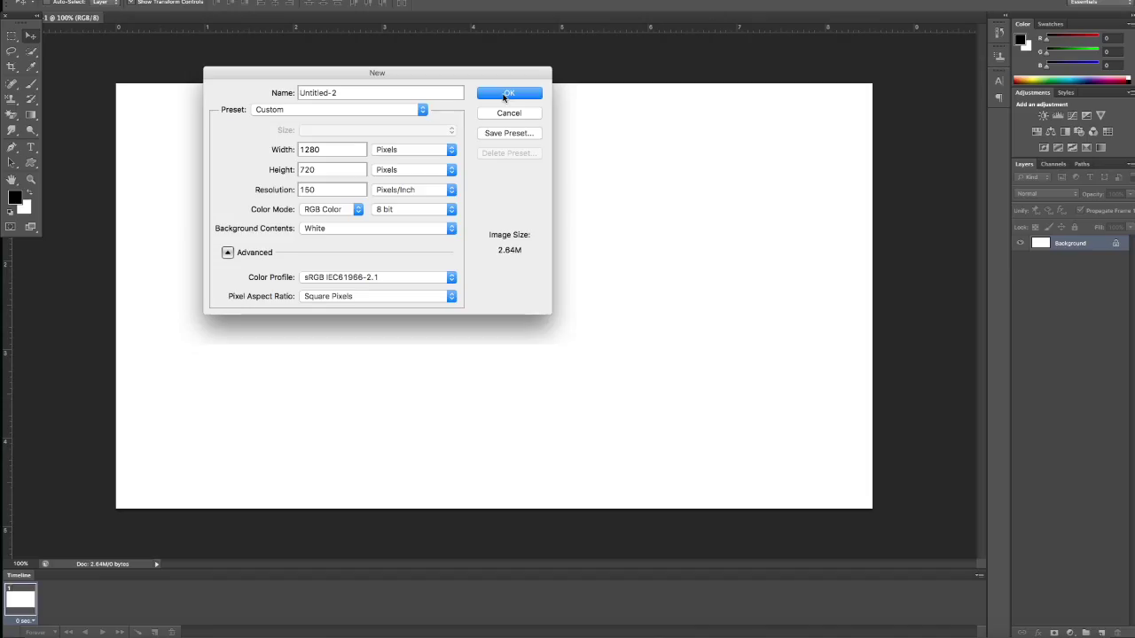
Create the 1280 x 720 pixel document, place the orange gaussian-blur wallpaper in it and stretch the image to fill the canvas
{"action": "left_click_drag", "start_coordinate": [116, 1], "coordinate": [172, 1]}
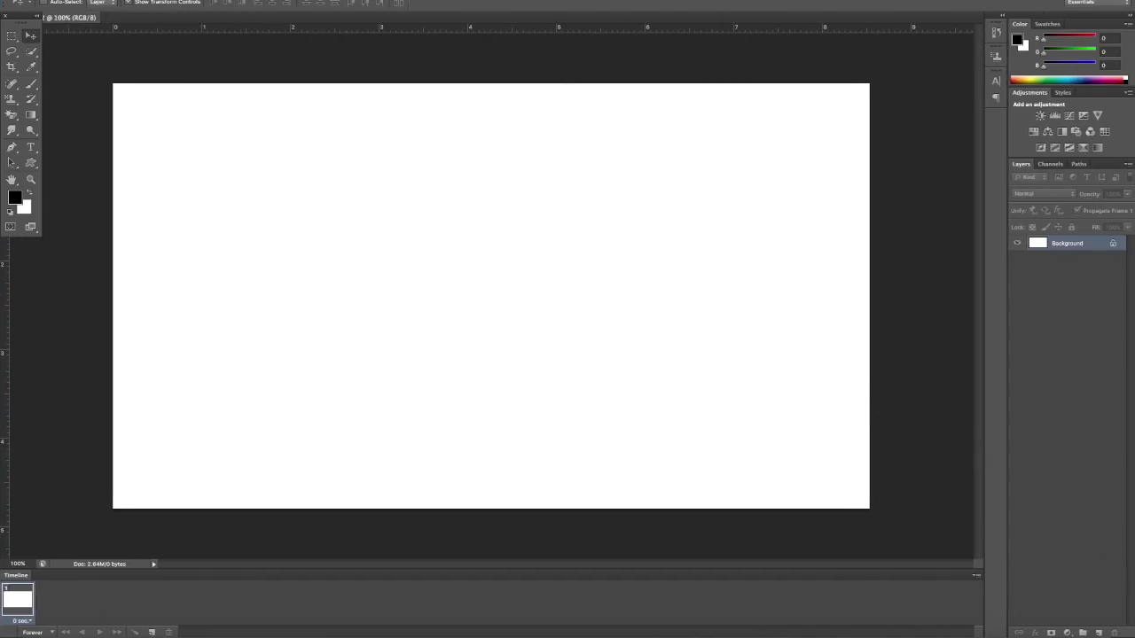
{"action": "left_click_drag", "start_coordinate": [1132, 617], "coordinate": [568, 339]}
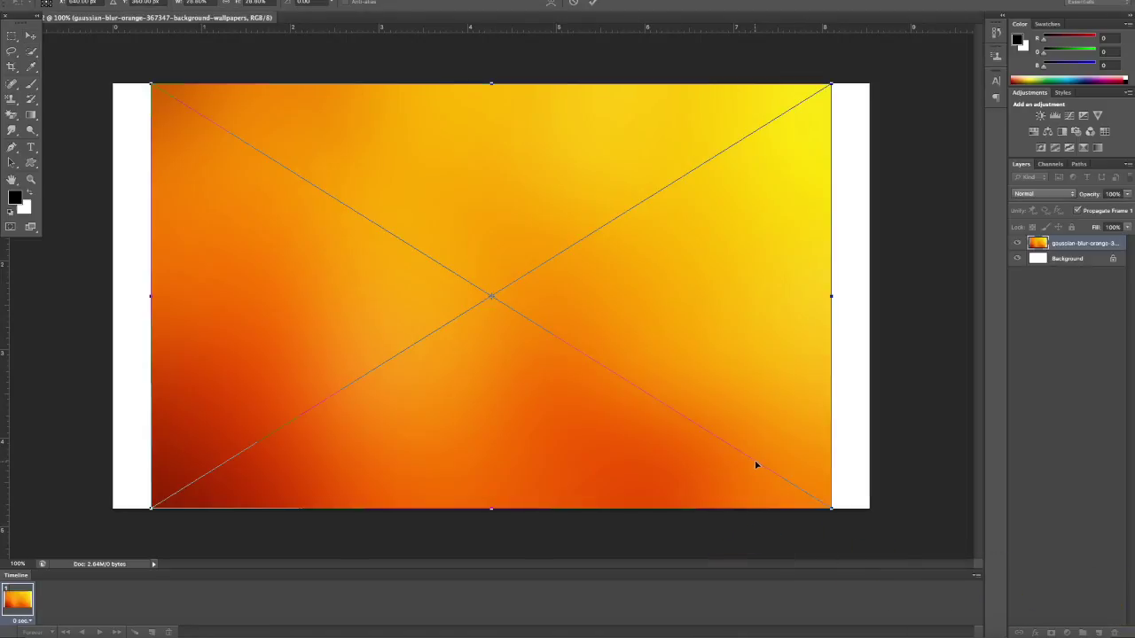
{"action": "left_click_drag", "start_coordinate": [683, 322], "coordinate": [645, 319]}
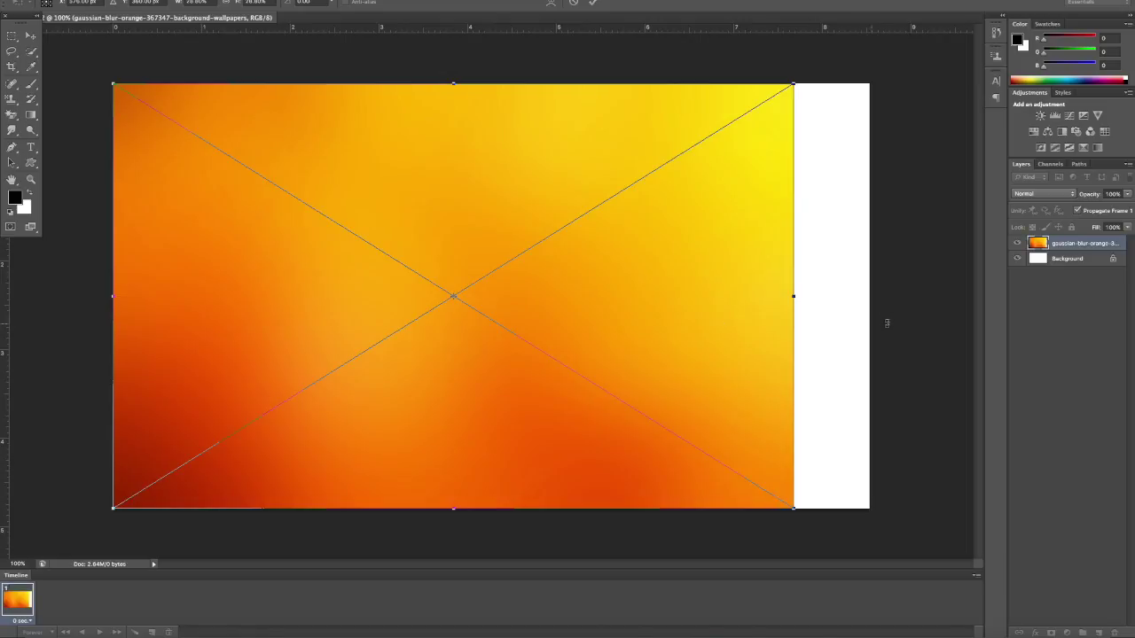
{"action": "left_click_drag", "start_coordinate": [794, 298], "coordinate": [869, 296]}
{"action": "left_click", "coordinate": [592, 2]}
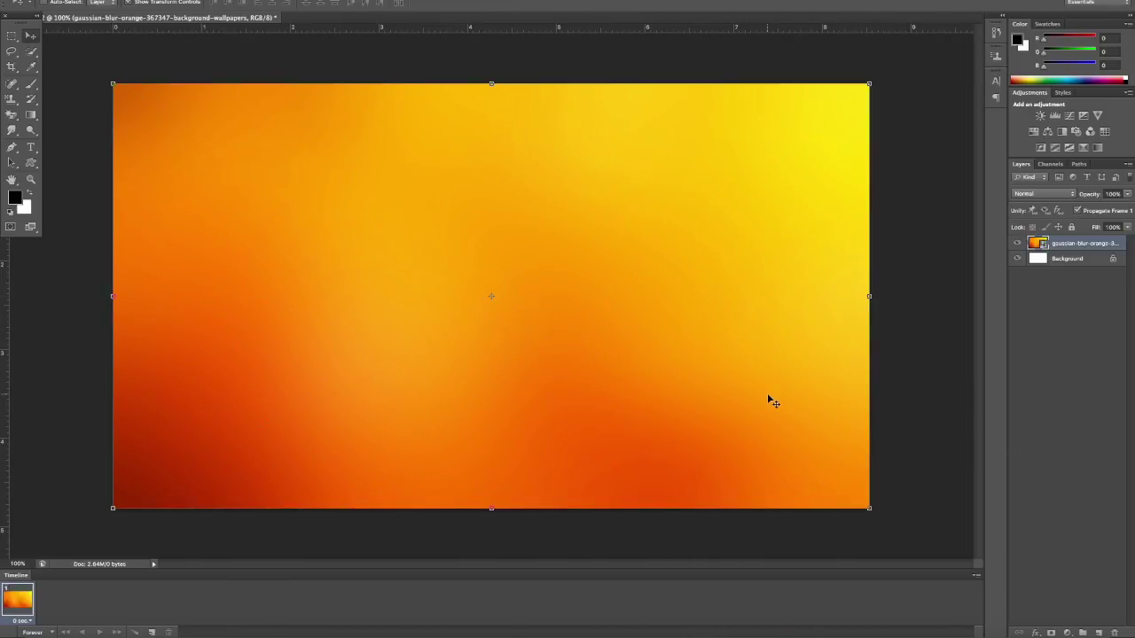
Add the text "YOUTUBE" in the QUARTZO demo font to the upper part of the canvas and adjust its letter spacing
{"action": "key", "text": "t"}
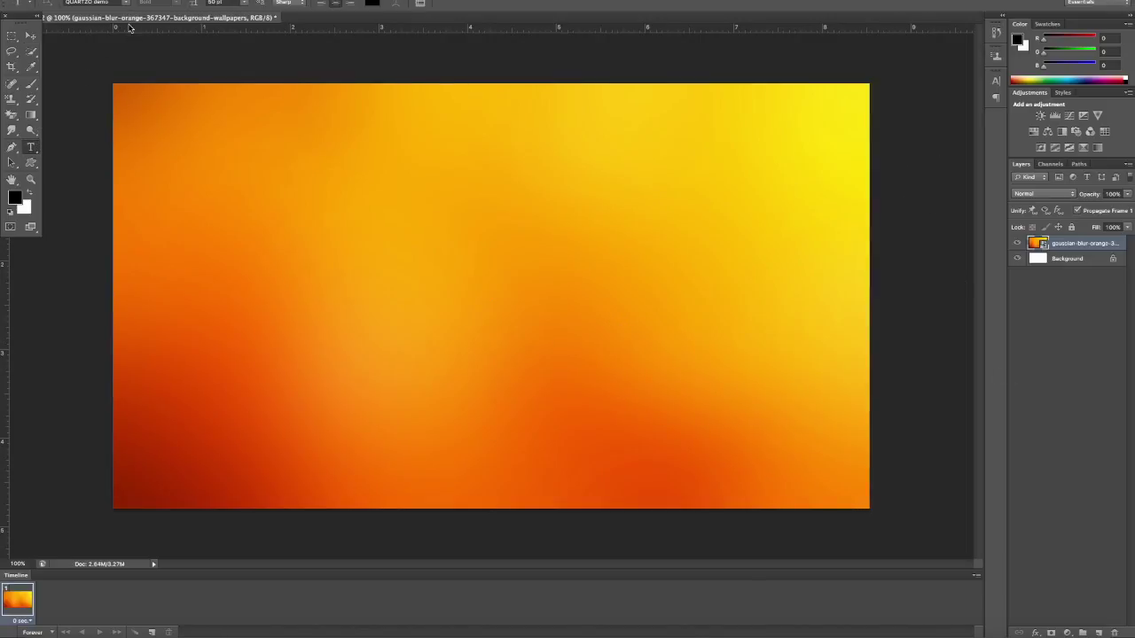
{"action": "left_click", "coordinate": [129, 3]}
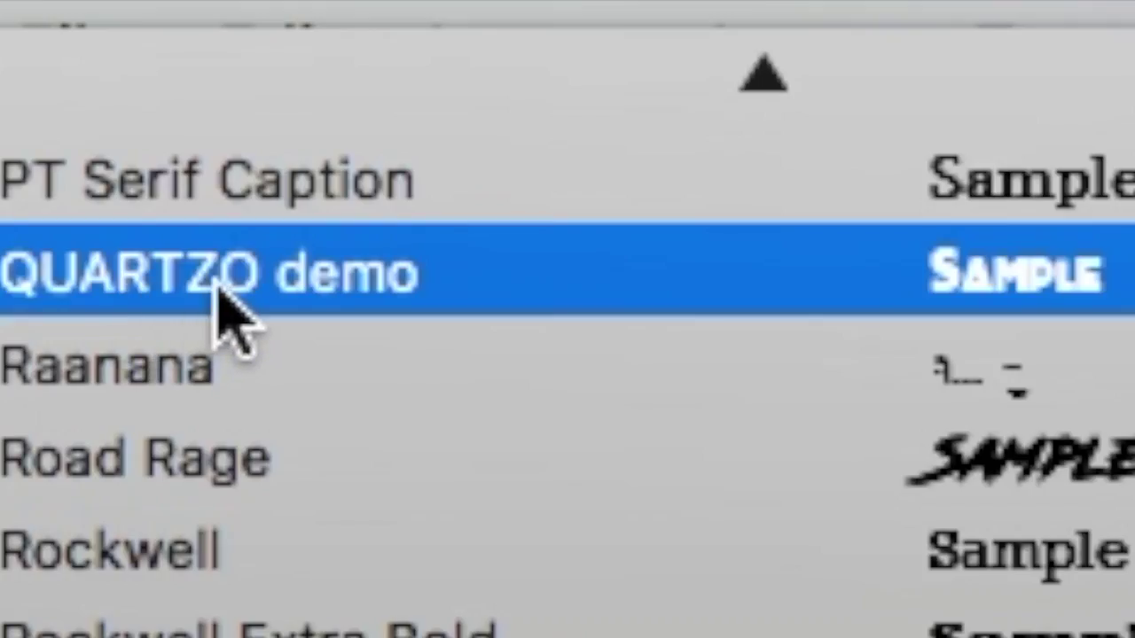
{"action": "left_click", "coordinate": [218, 288]}
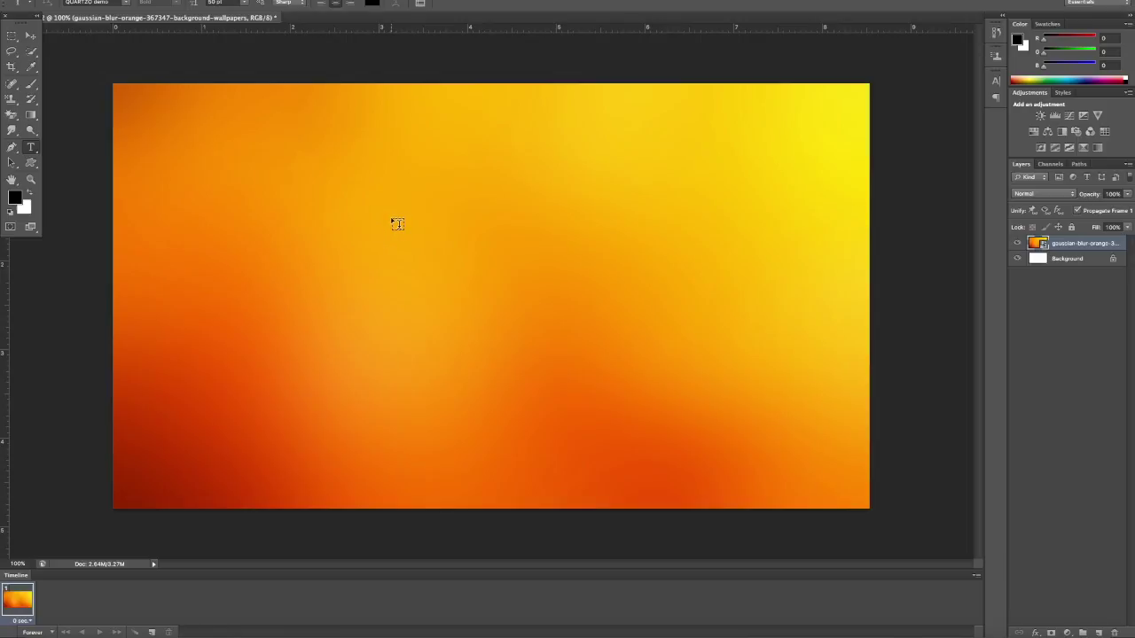
{"action": "left_click", "coordinate": [393, 218]}
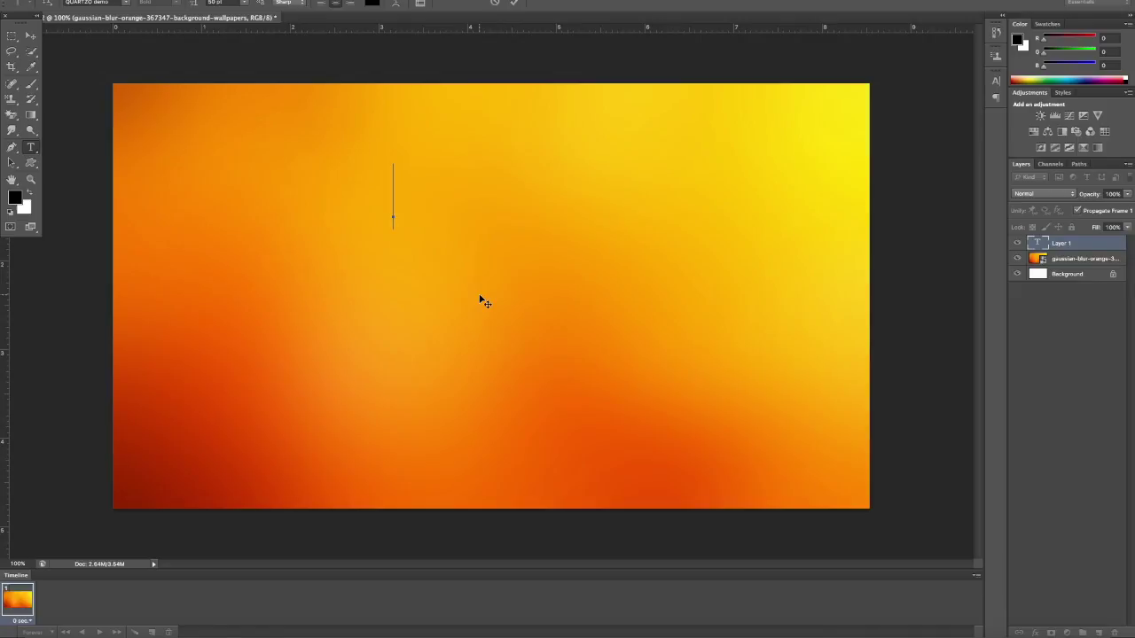
{"action": "type", "text": "YOUTUBE"}
{"action": "key", "text": "alt+Left"}
{"action": "key", "text": "alt+Right"}
{"action": "key", "text": "alt+Right"}
{"action": "key", "text": "alt+Right"}
{"action": "key", "text": "alt+Right"}
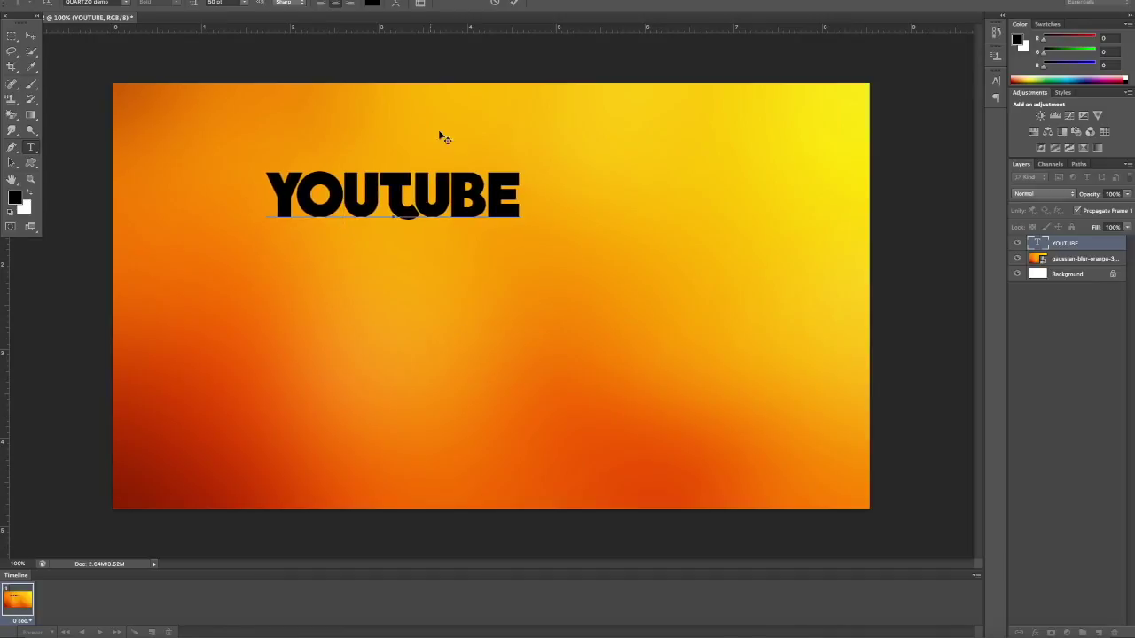
{"action": "left_click", "coordinate": [515, 4]}
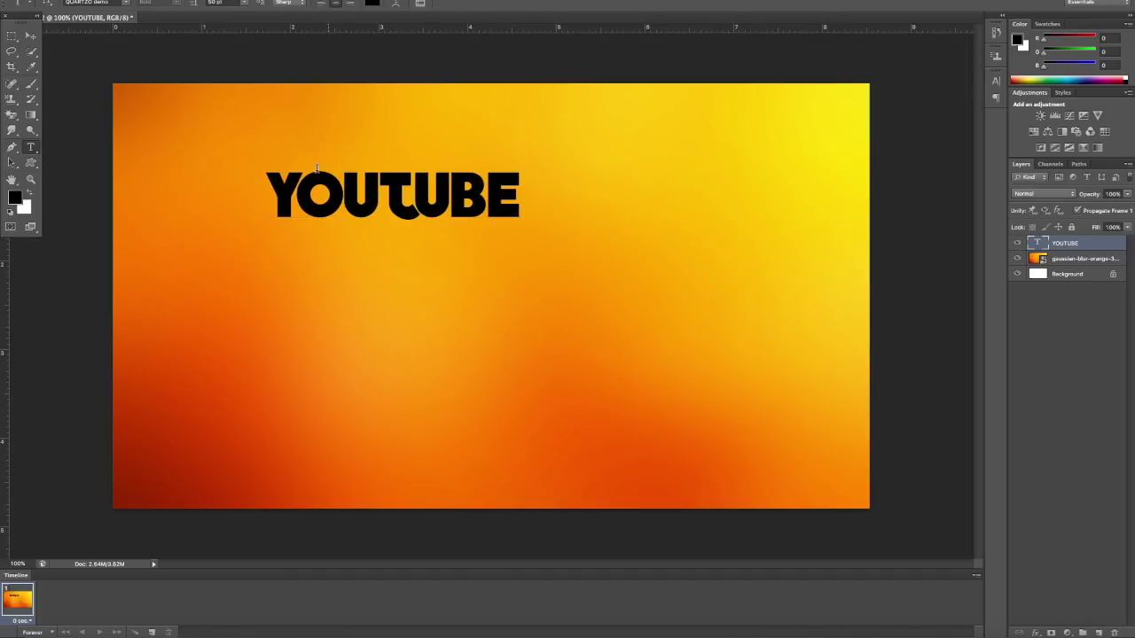
Enlarge the YOUTUBE text to about 129% and place it in the canvas's upper-left corner
{"action": "left_click", "coordinate": [30, 35]}
{"action": "left_click_drag", "start_coordinate": [443, 211], "coordinate": [336, 316]}
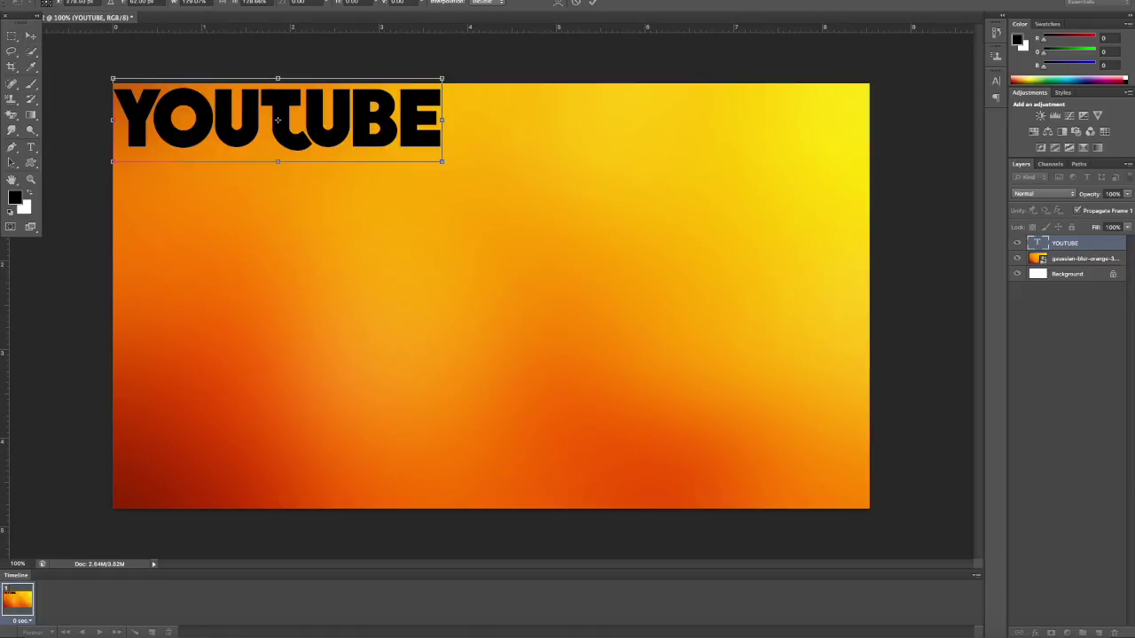
{"action": "left_click", "coordinate": [239, 0]}
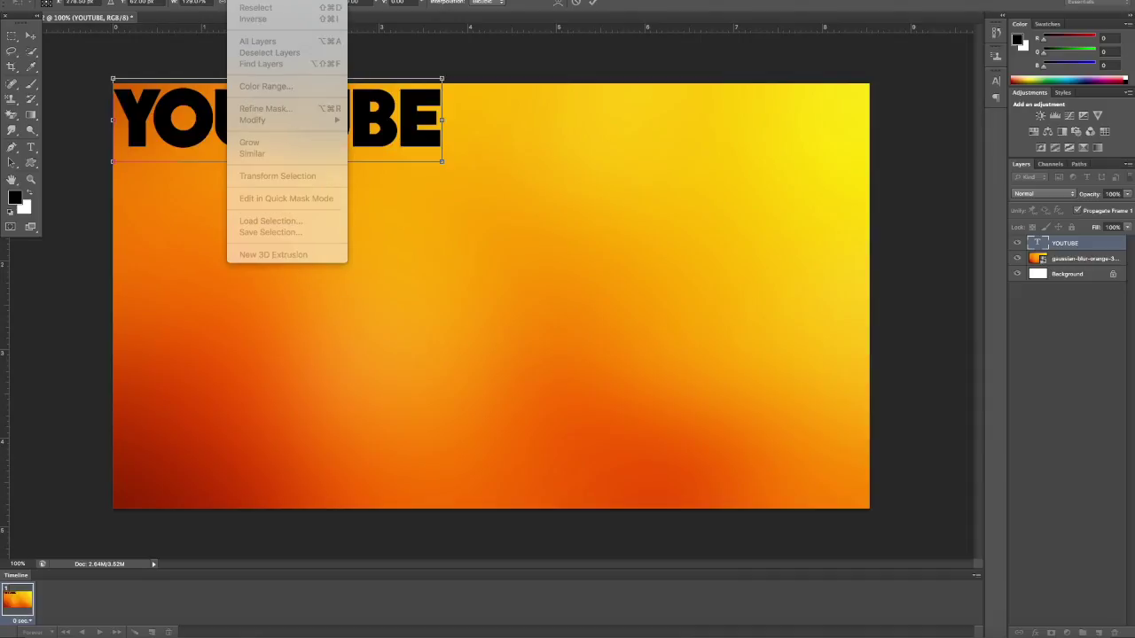
{"action": "left_click", "coordinate": [592, 4]}
{"action": "left_click", "coordinate": [592, 4]}
Add vertical and horizontal guides through the canvas centre and centre the YOUTUBE text on the vertical guide
{"action": "left_click", "coordinate": [244, 0]}
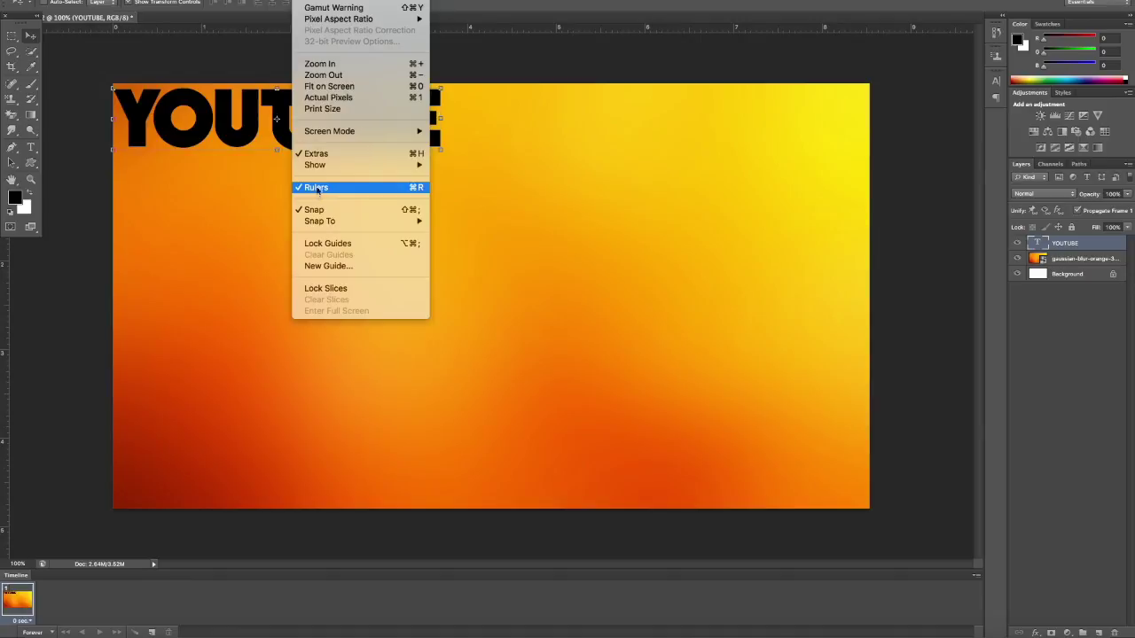
{"action": "key", "text": "Escape"}
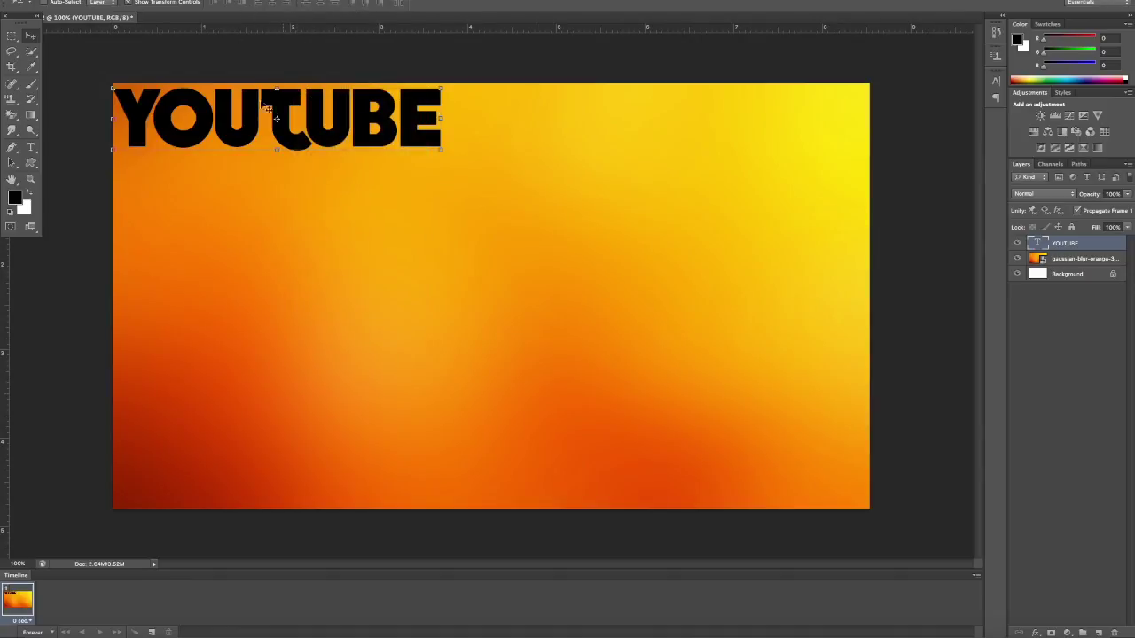
{"action": "left_click_drag", "start_coordinate": [9, 325], "coordinate": [502, 310]}
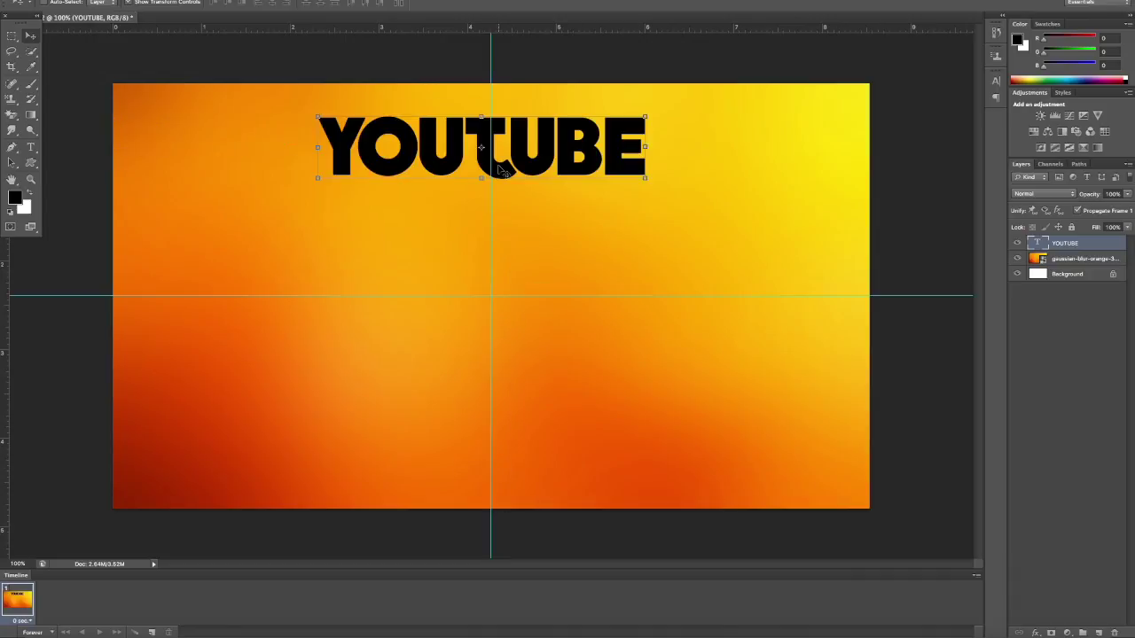
{"action": "left_click_drag", "start_coordinate": [501, 170], "coordinate": [511, 177]}
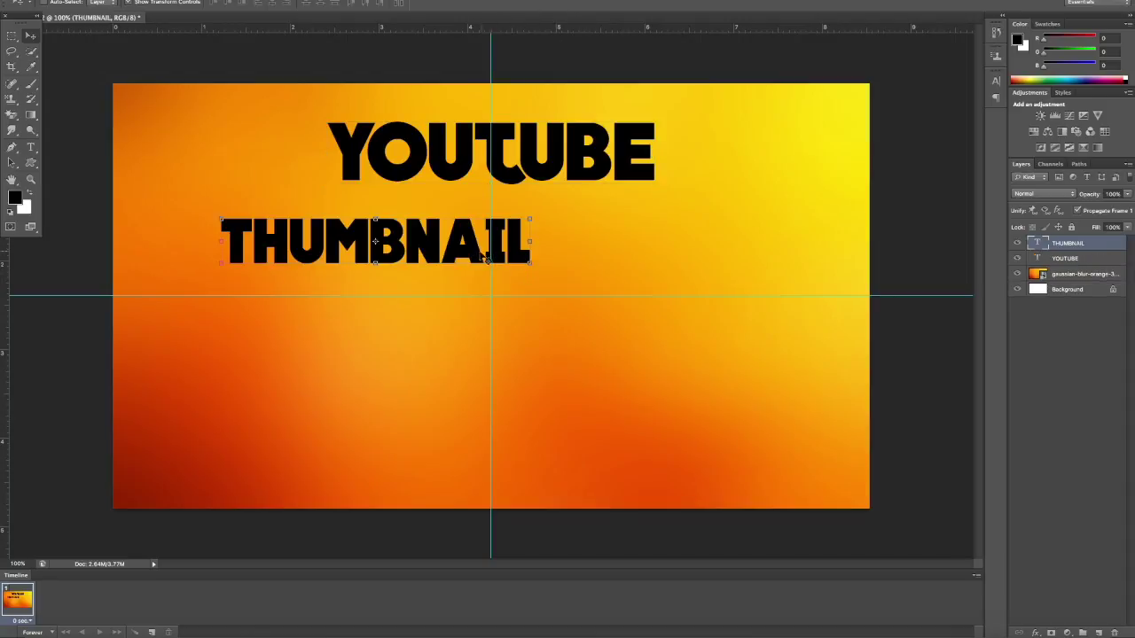
Enlarge the THUMBNAIL text to nearly the canvas width and centre it below YOUTUBE, resting on the horizontal guide
{"action": "left_click_drag", "start_coordinate": [481, 256], "coordinate": [403, 288]}
{"action": "key", "text": "ctrl+t"}
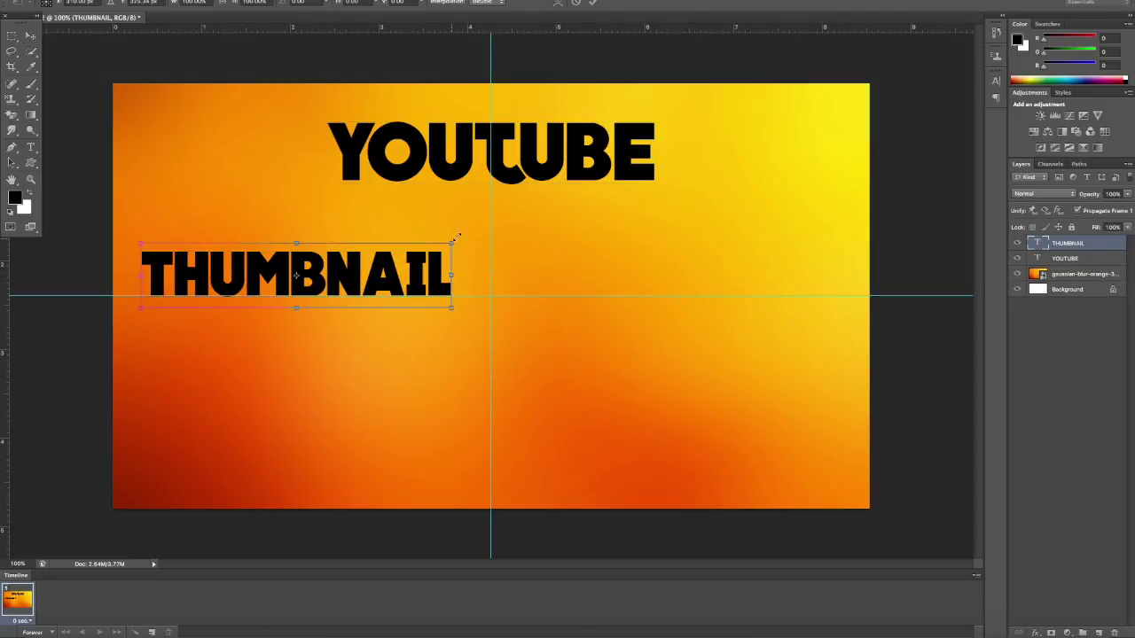
{"action": "left_click_drag", "start_coordinate": [456, 238], "coordinate": [817, 169]}
{"action": "left_click_drag", "start_coordinate": [531, 238], "coordinate": [542, 263]}
{"action": "key", "text": "Return"}
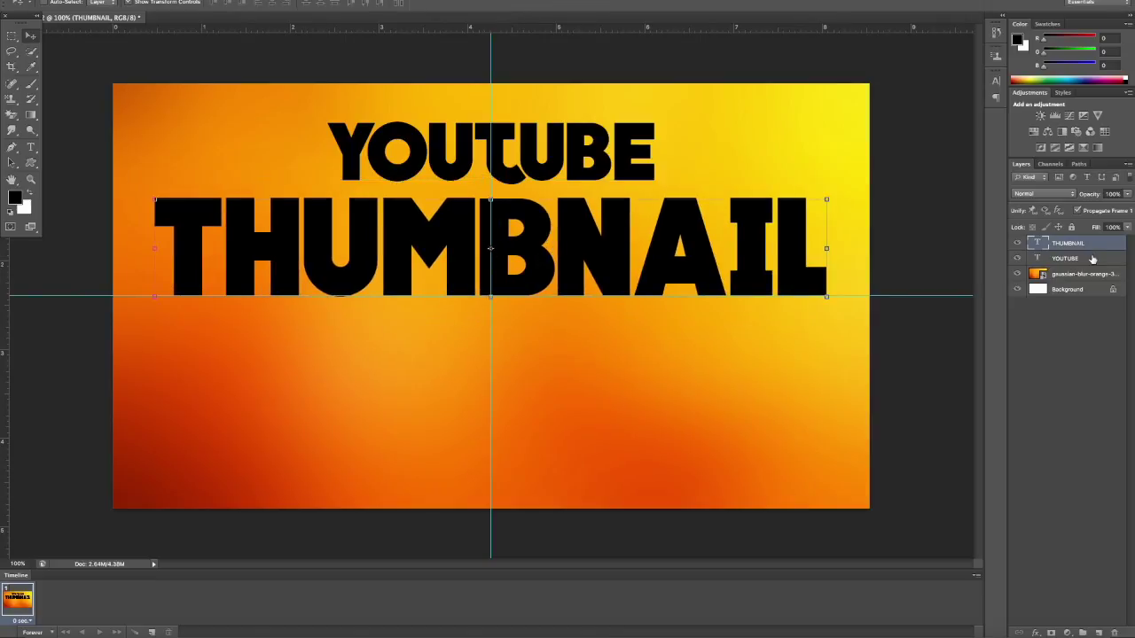
Nudge the YOUTUBE text down until it sits just above the THUMBNAIL text
{"action": "left_click", "coordinate": [1060, 258]}
{"action": "key", "text": "Down"}
{"action": "key", "text": "Down"}
{"action": "key", "text": "Down"}
{"action": "key", "text": "Down"}
{"action": "key", "text": "Down"}
{"action": "key", "text": "Down"}
{"action": "key", "text": "Down"}
{"action": "key", "text": "Down"}
{"action": "key", "text": "Down"}
{"action": "key", "text": "Down"}
{"action": "key", "text": "Down"}
{"action": "key", "text": "Down"}
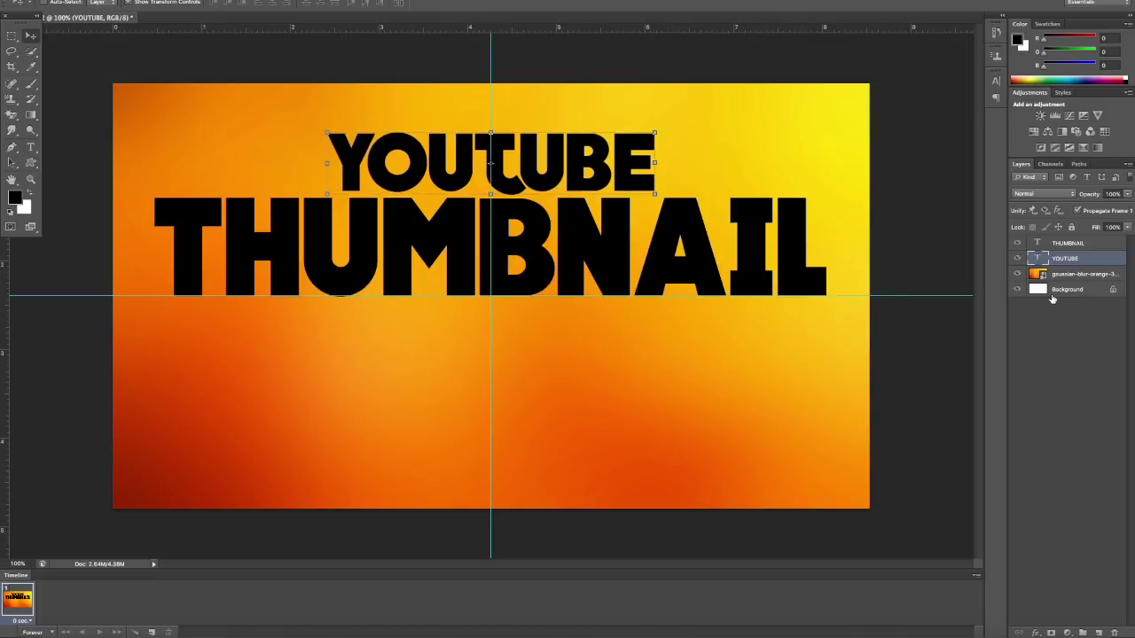
Duplicate the THUMBNAIL text layer within the same document
{"action": "right_click", "coordinate": [1101, 243]}
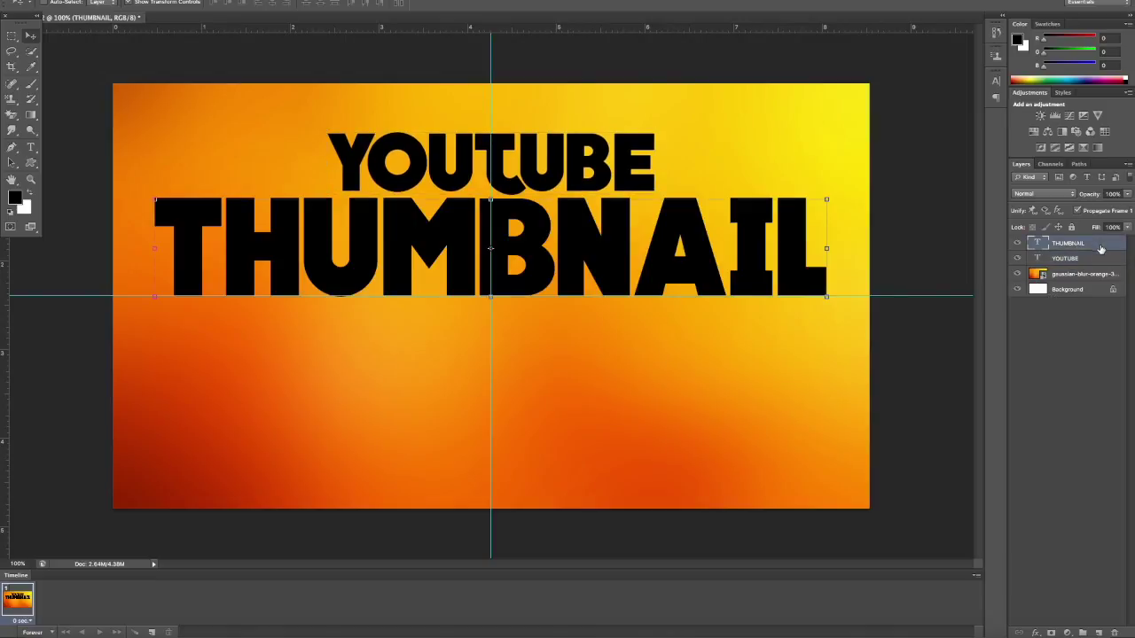
{"action": "left_click", "coordinate": [1024, 264]}
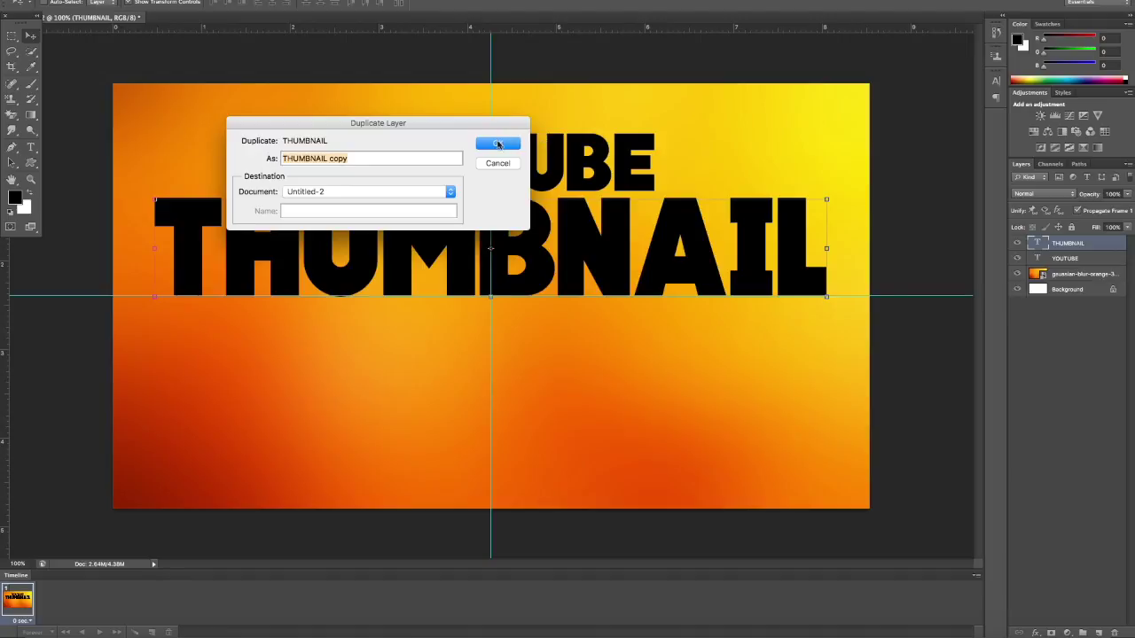
{"action": "left_click", "coordinate": [499, 142]}
Change the duplicated layer's text to "KODA TEST" and move it directly below the THUMBNAIL text
{"action": "left_click", "coordinate": [30, 147]}
{"action": "double_click", "coordinate": [476, 257]}
{"action": "left_click", "coordinate": [477, 262]}
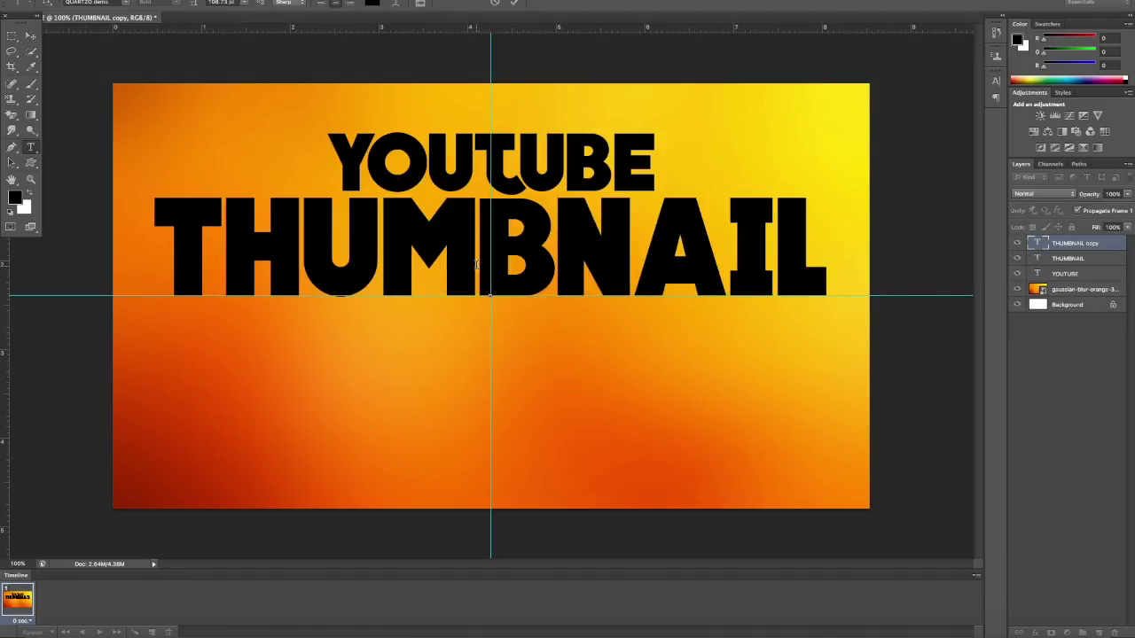
{"action": "key", "text": "ctrl+a"}
{"action": "type", "text": "KODA TEST"}
{"action": "key", "text": "ctrl+Return"}
{"action": "key", "text": "v"}
{"action": "left_click_drag", "start_coordinate": [476, 264], "coordinate": [479, 365]}
Remove the extra space between the words KODA and TEST in the third text line
{"action": "left_click", "coordinate": [31, 148]}
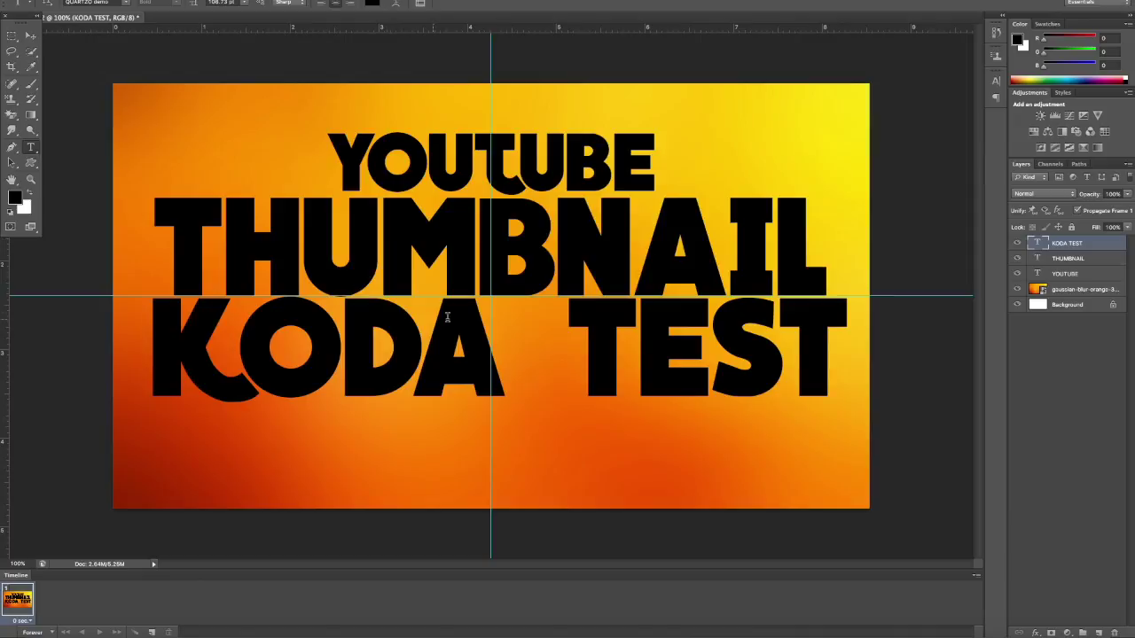
{"action": "left_click", "coordinate": [563, 333]}
{"action": "key", "text": "BackSpace"}
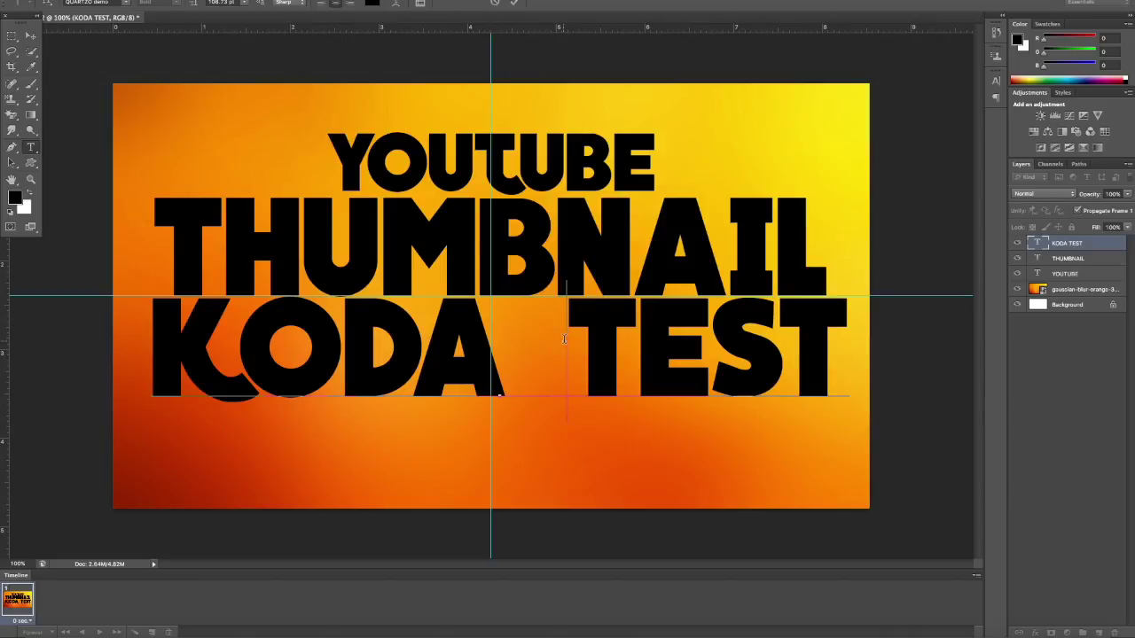
{"action": "key", "text": "BackSpace"}
{"action": "key", "text": "BackSpace"}
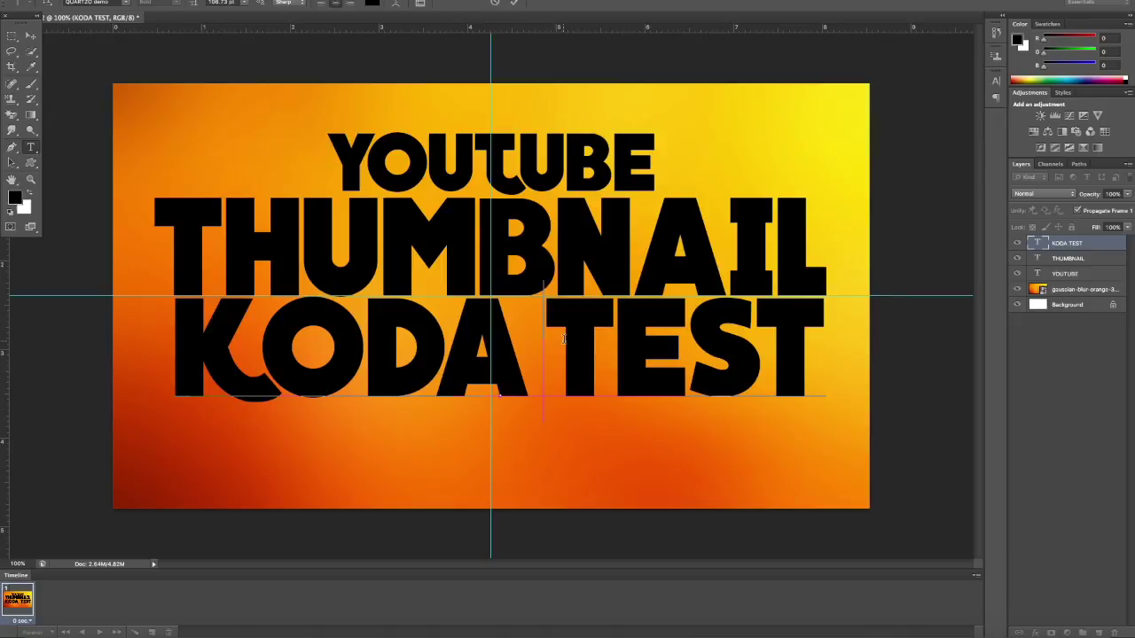
{"action": "left_click", "coordinate": [514, 3]}
Scale the KODA TEST text down proportionally to about 86%
{"action": "left_click", "coordinate": [31, 37]}
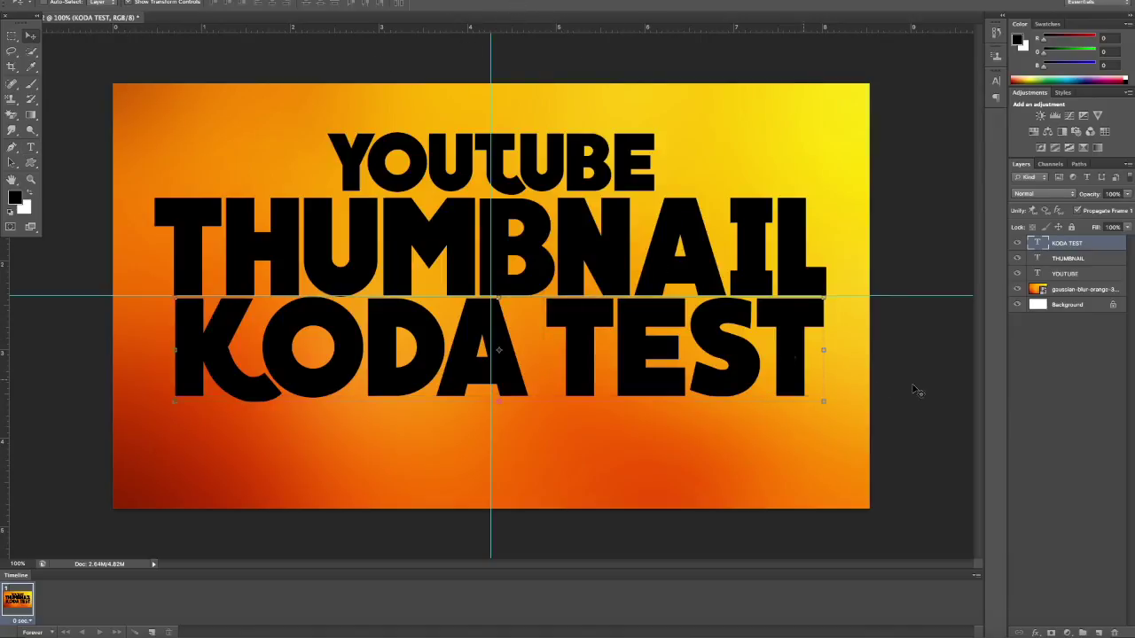
{"action": "left_click", "coordinate": [824, 297]}
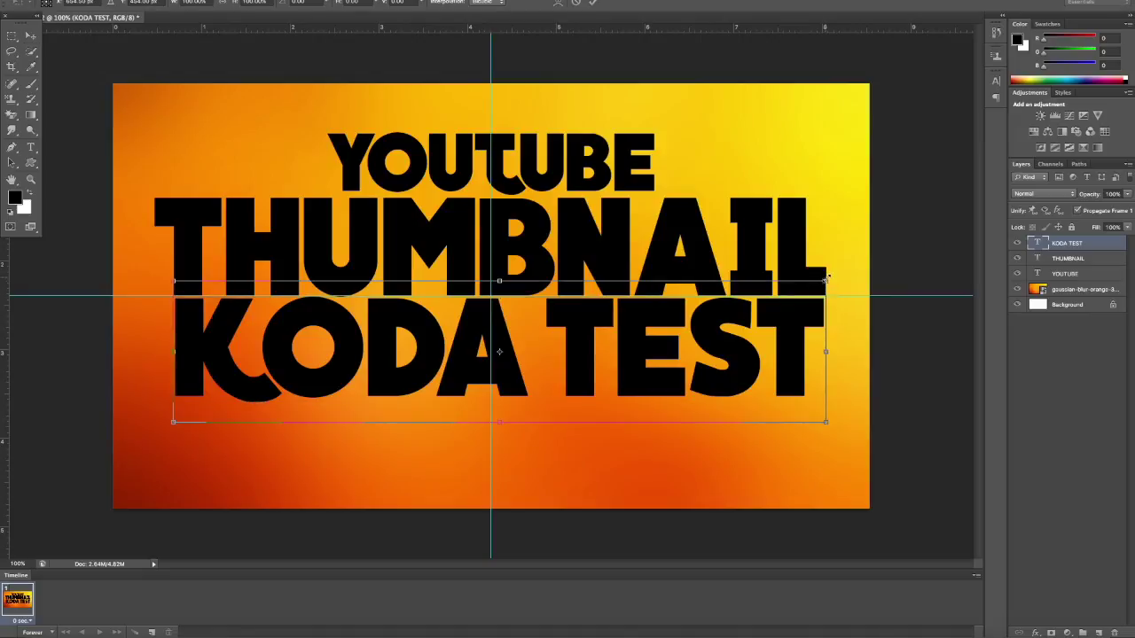
{"action": "left_click_drag", "start_coordinate": [825, 281], "coordinate": [734, 301]}
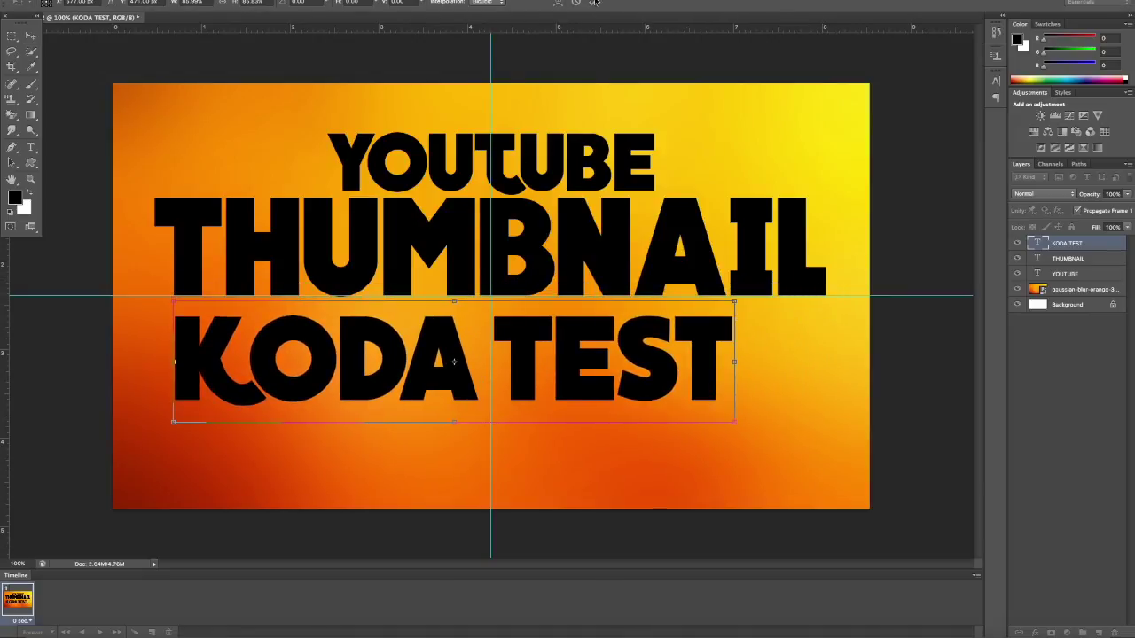
{"action": "left_click", "coordinate": [594, 3]}
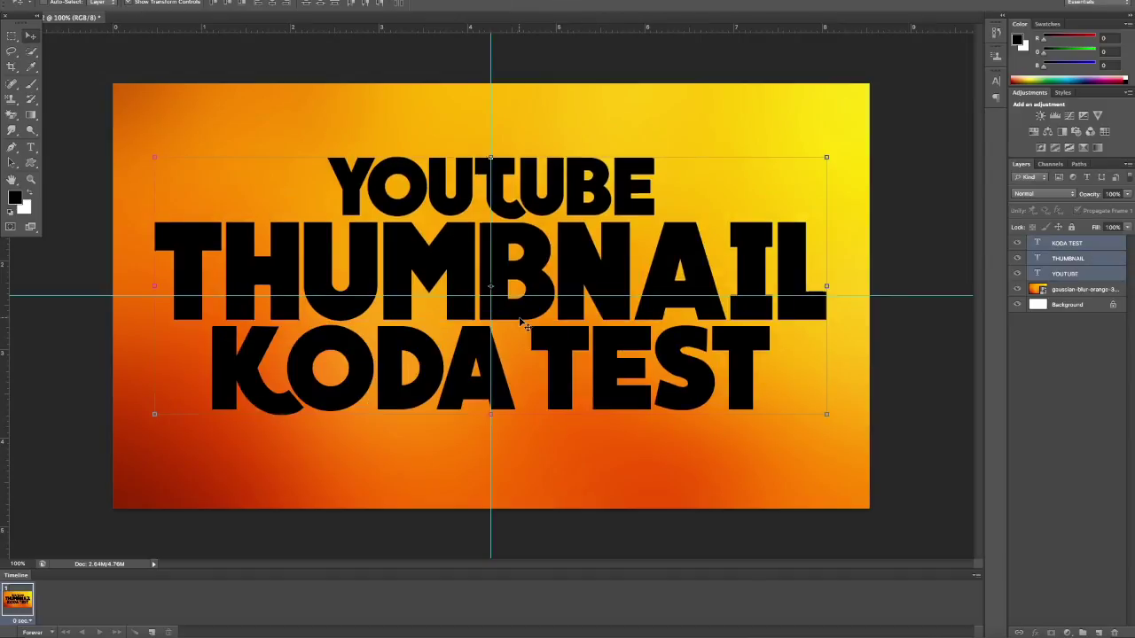
Nudge the three text layers down together until the group is vertically centred on the horizontal guide
{"action": "key", "text": "Down"}
{"action": "key", "text": "Down"}
{"action": "key", "text": "Down"}
{"action": "key", "text": "Down"}
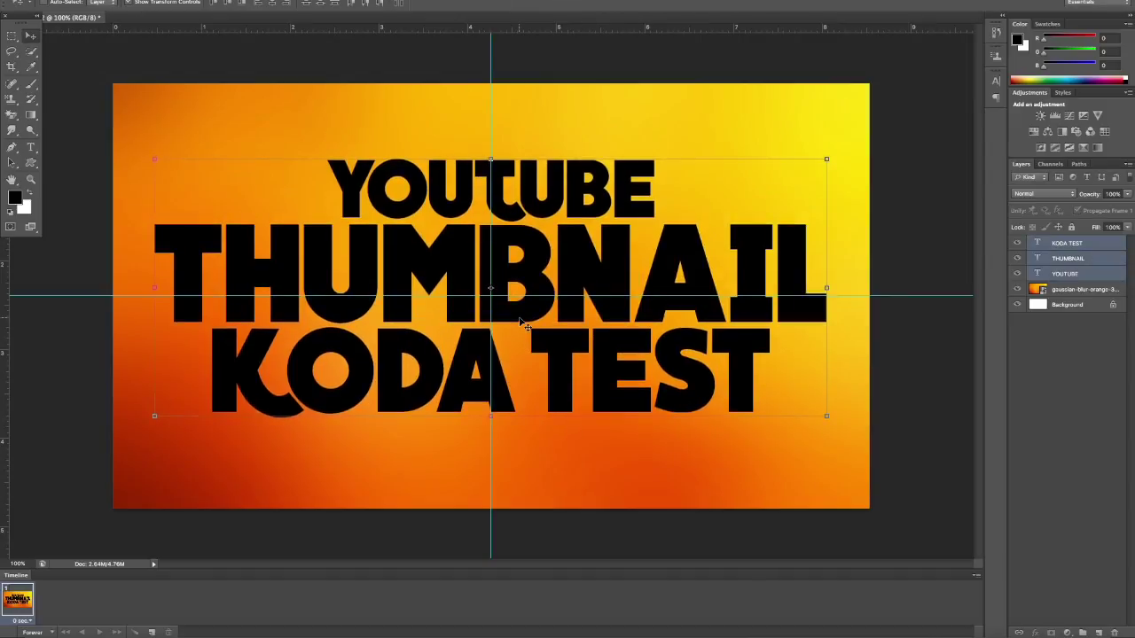
{"action": "key", "text": "Down"}
{"action": "key", "text": "Down"}
{"action": "key", "text": "Down"}
{"action": "key", "text": "Down"}
{"action": "key", "text": "Down"}
{"action": "key", "text": "Down"}
{"action": "key", "text": "Down"}
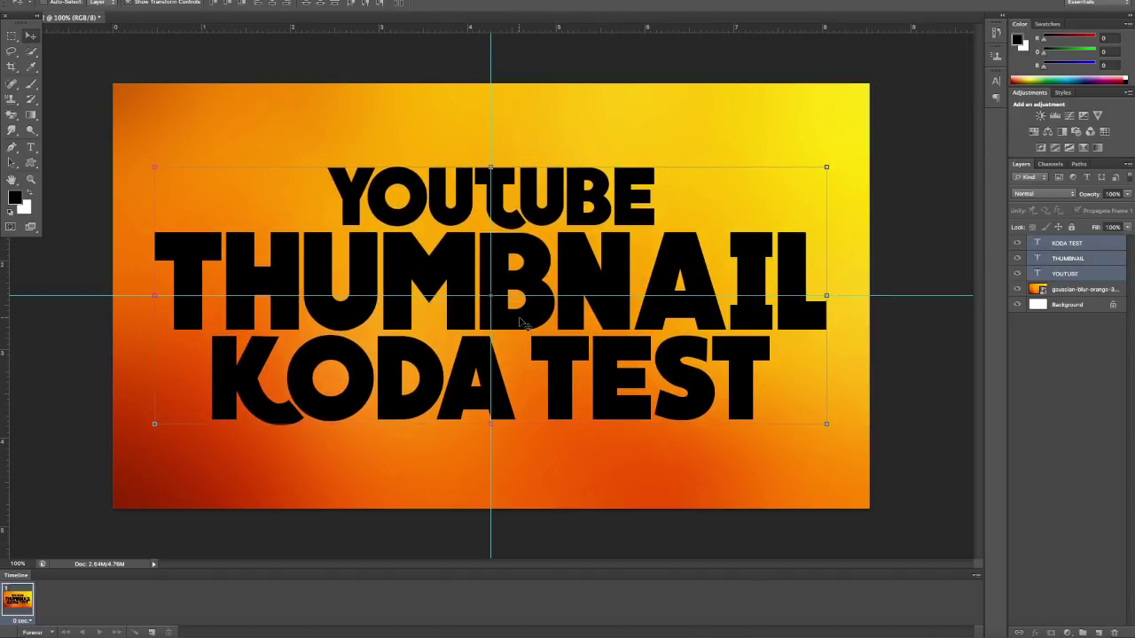
Apply the blue gradient preset style with a dark drop shadow to the YOUTUBE text layer
{"action": "left_click", "coordinate": [1082, 244]}
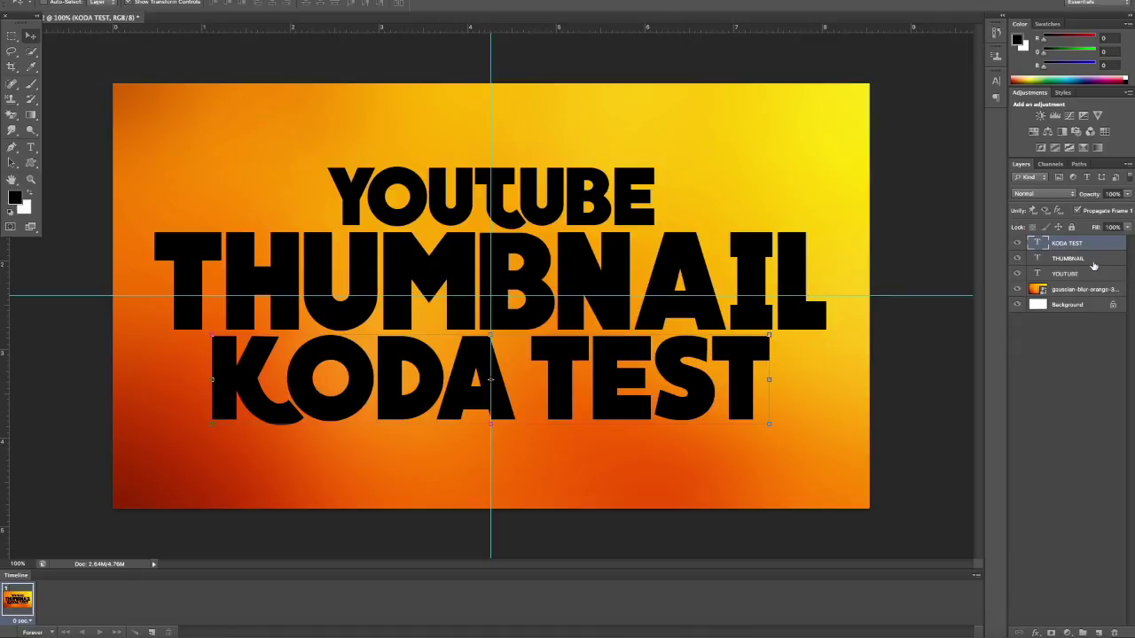
{"action": "double_click", "coordinate": [1094, 281]}
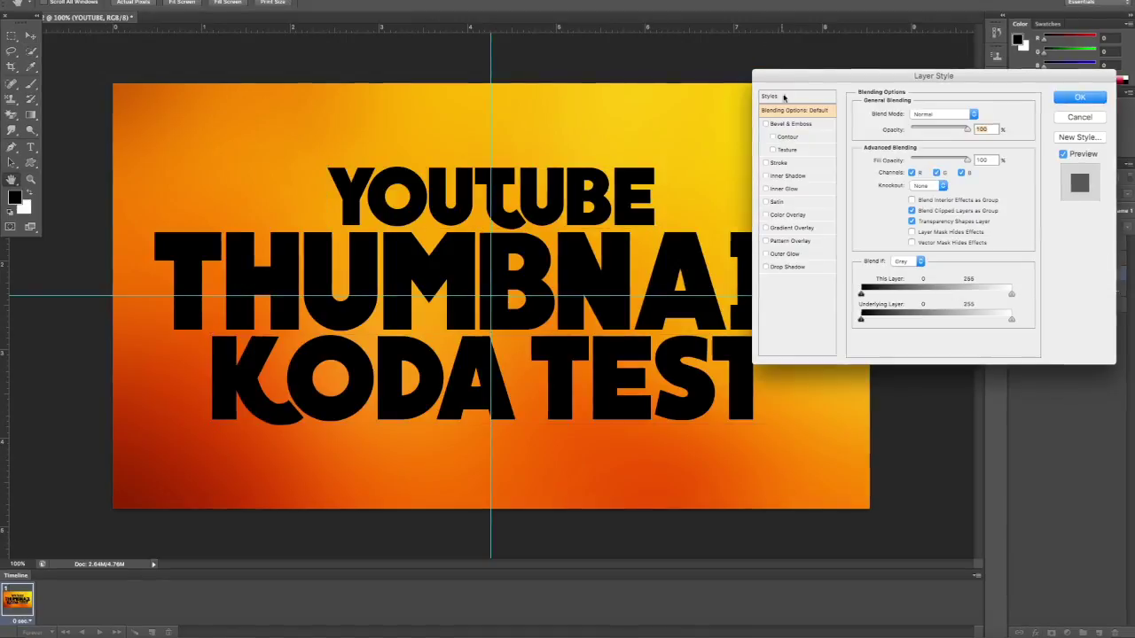
{"action": "left_click", "coordinate": [768, 91]}
{"action": "left_click", "coordinate": [854, 43]}
{"action": "left_click", "coordinate": [1011, 241]}
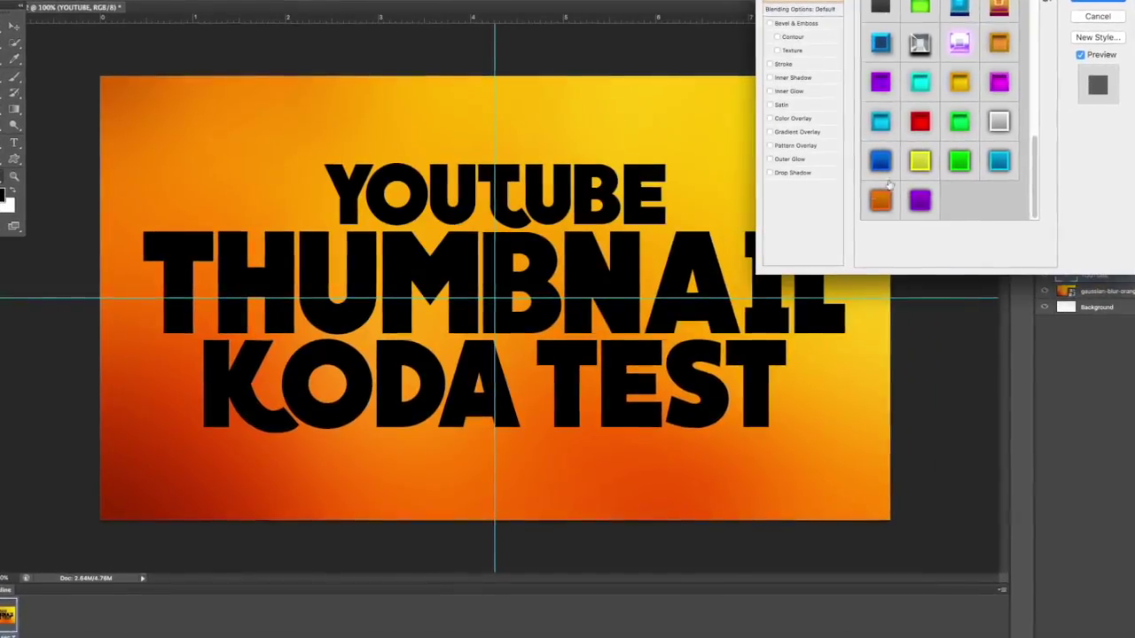
{"action": "left_click", "coordinate": [1000, 161]}
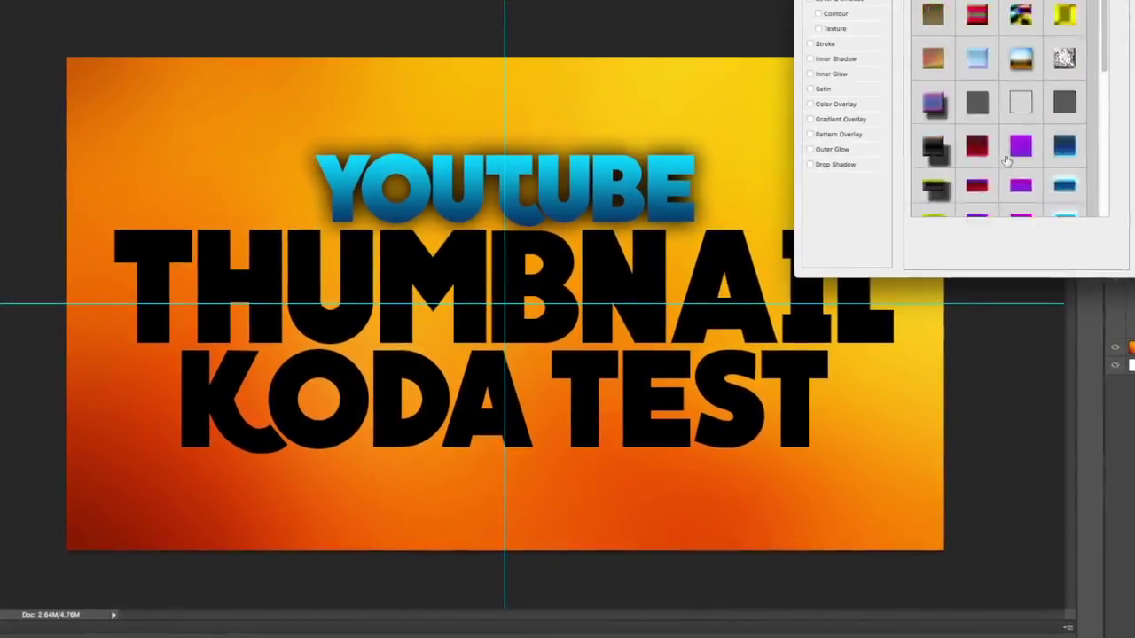
Apply the silver-grey gradient preset style to the THUMBNAIL text layer
{"action": "left_click", "coordinate": [1002, 50]}
{"action": "left_click", "coordinate": [1000, 142]}
{"action": "left_click", "coordinate": [1046, 97]}
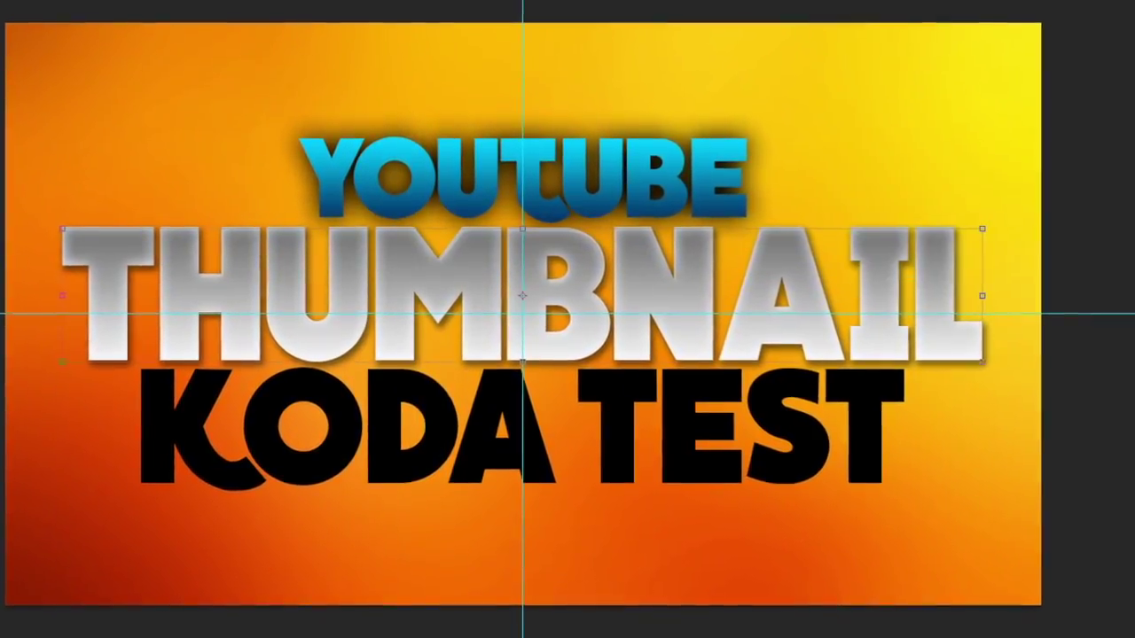
Try the red preset on the KODA TEST text layer, settling on the purple gradient style with a drop shadow
{"action": "left_click", "coordinate": [1057, 38]}
{"action": "scroll", "coordinate": [1064, 106], "scroll_direction": "down", "scroll_amount": 10}
{"action": "left_click", "coordinate": [1111, 133]}
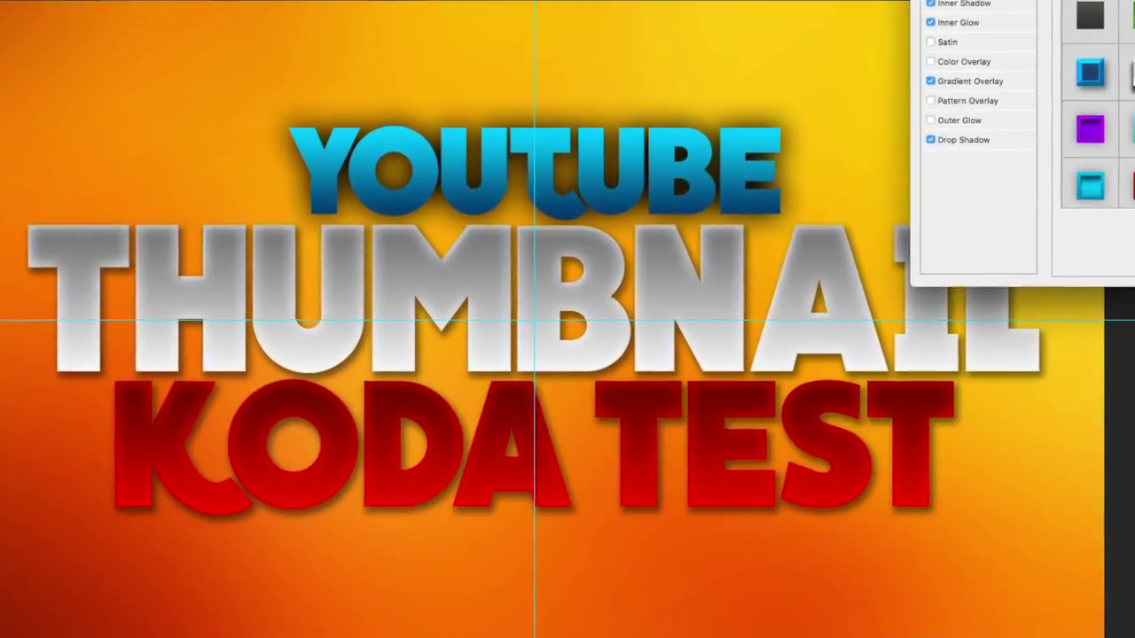
{"action": "left_click", "coordinate": [1058, 135]}
{"action": "left_click", "coordinate": [1057, 80]}
{"action": "left_click", "coordinate": [1060, 141]}
{"action": "left_click", "coordinate": [1125, 133]}
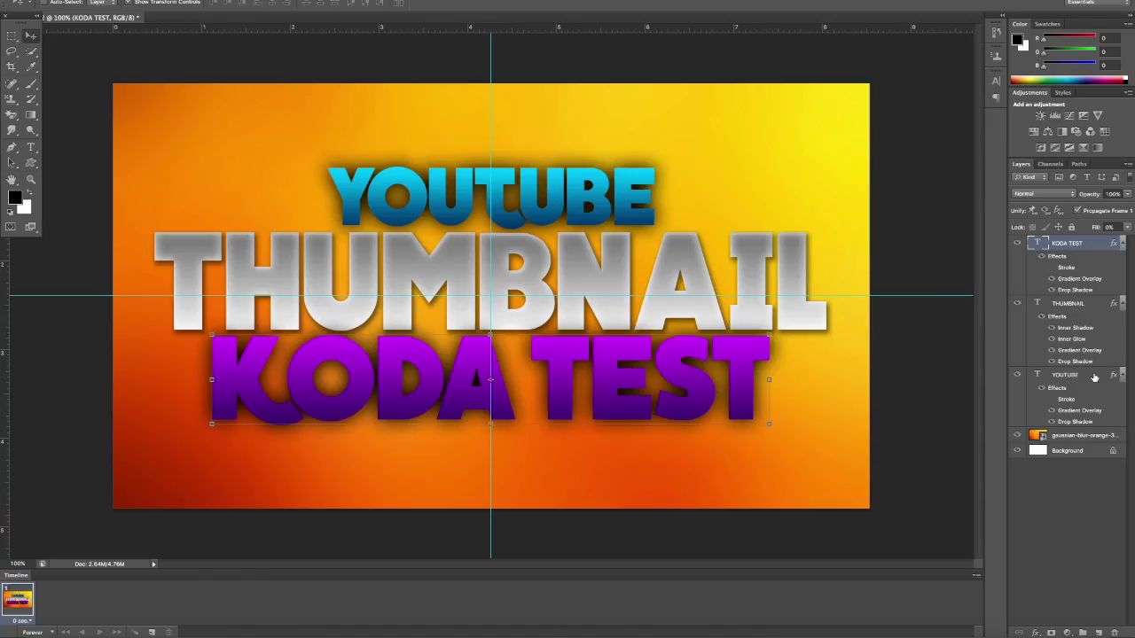
Group the three styled text layers and place a duplicate of the group beneath the original
{"action": "left_click", "coordinate": [1094, 378], "text": "shift"}
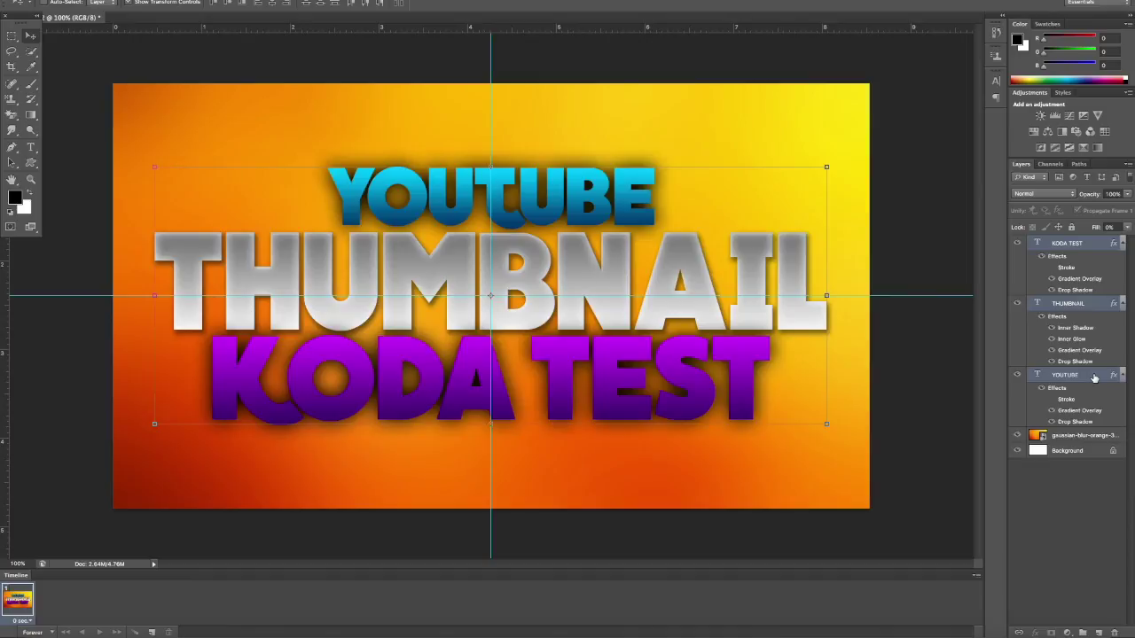
{"action": "key", "text": "super+g"}
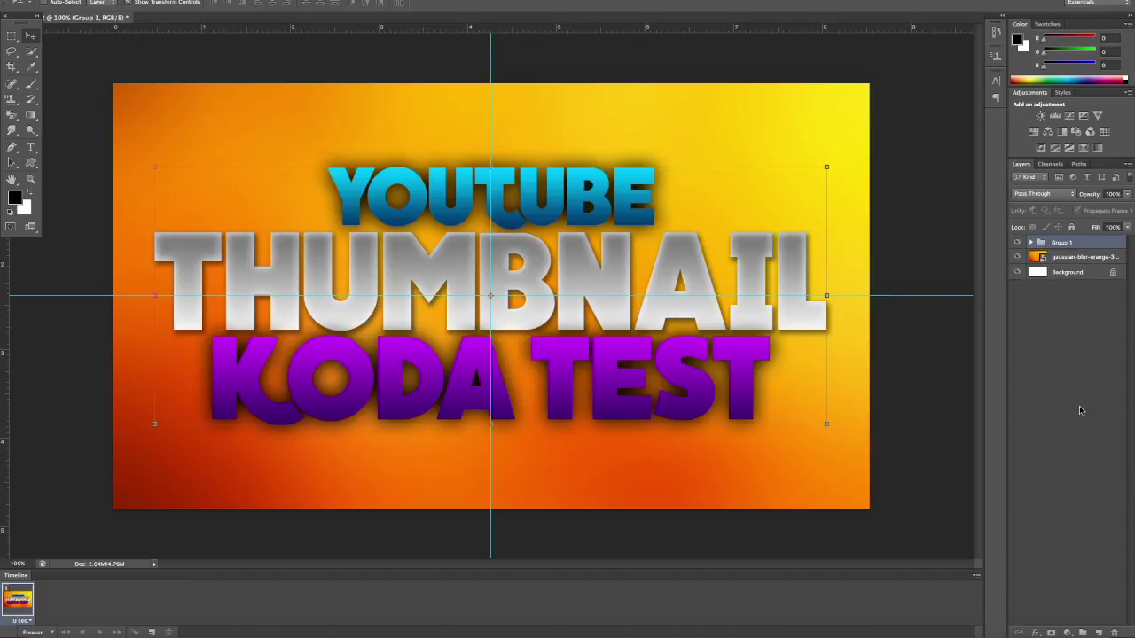
{"action": "right_click", "coordinate": [1104, 242]}
{"action": "left_click", "coordinate": [1026, 264]}
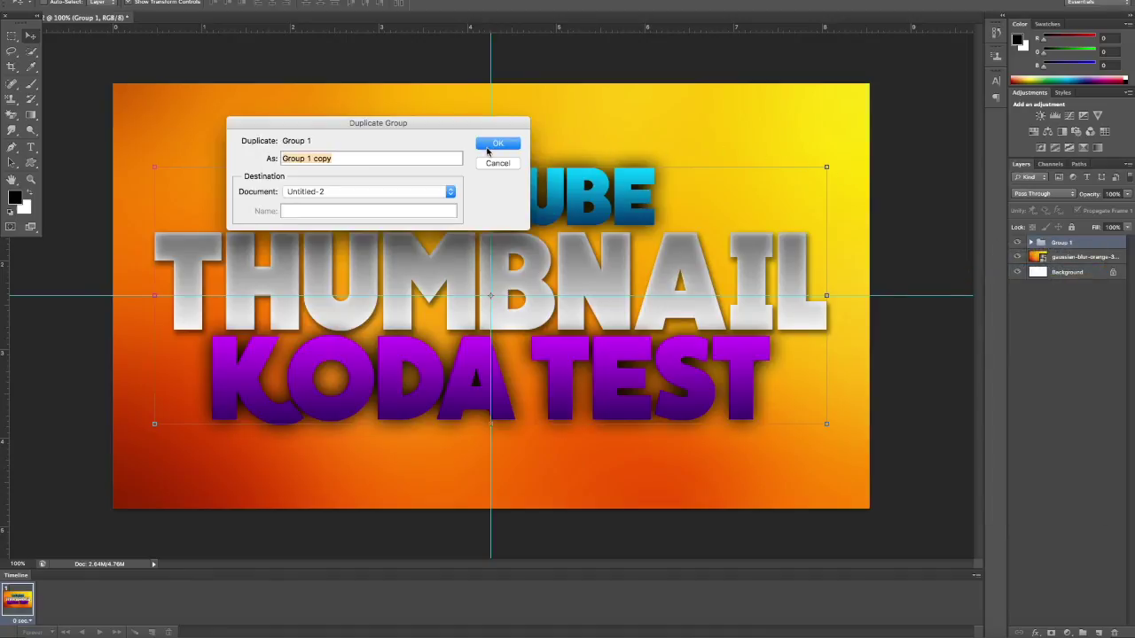
{"action": "key", "text": "Return"}
Hide the drop shadows of all three text layers in the duplicated group and merge that group into one layer
{"action": "left_click", "coordinate": [1031, 256]}
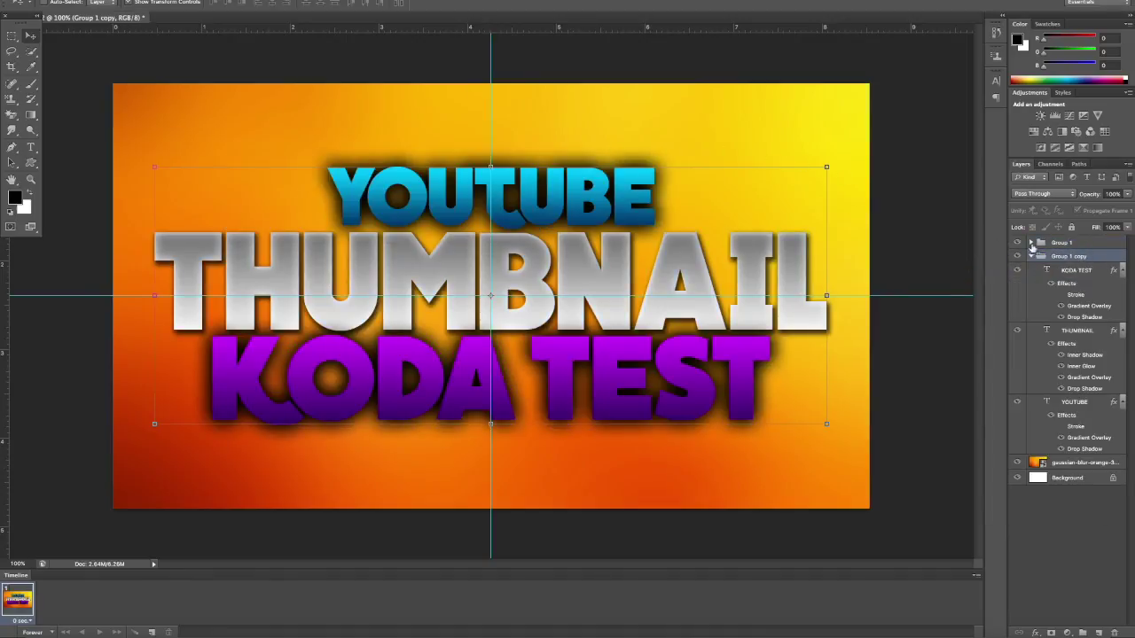
{"action": "left_click", "coordinate": [1060, 317]}
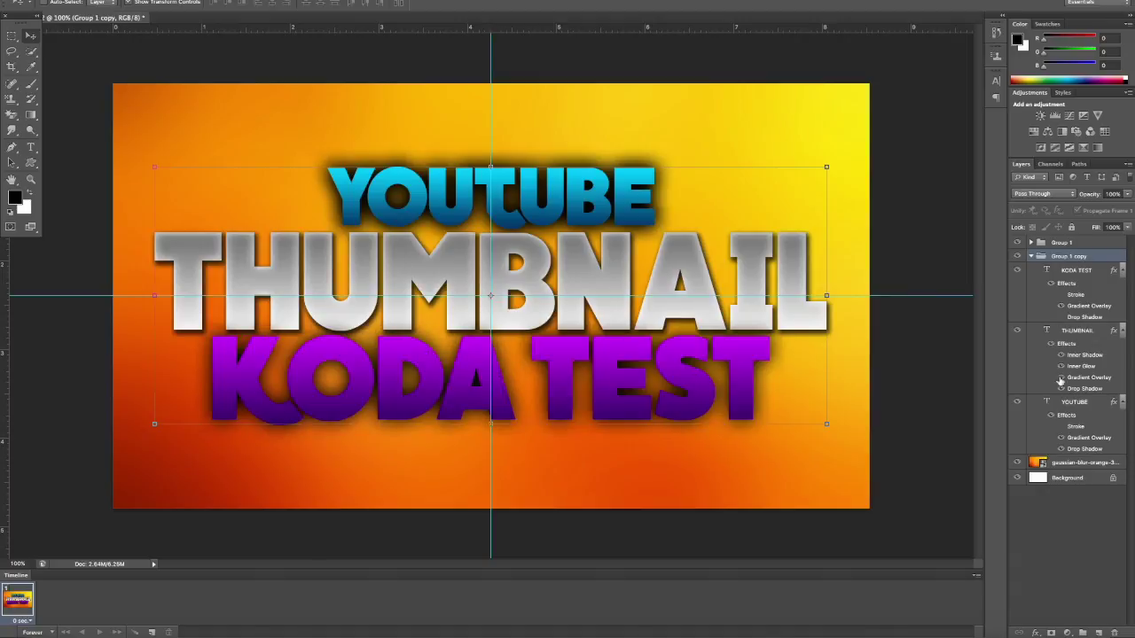
{"action": "left_click", "coordinate": [1060, 389]}
{"action": "left_click", "coordinate": [1062, 449]}
{"action": "left_click", "coordinate": [1032, 256]}
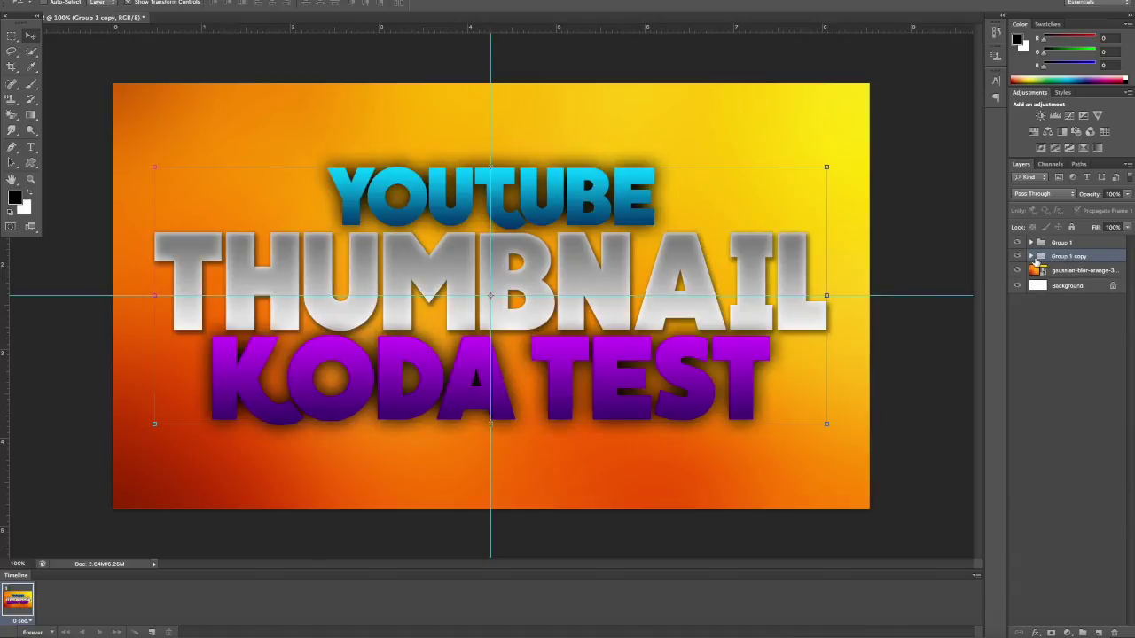
{"action": "key", "text": "ctrl+e"}
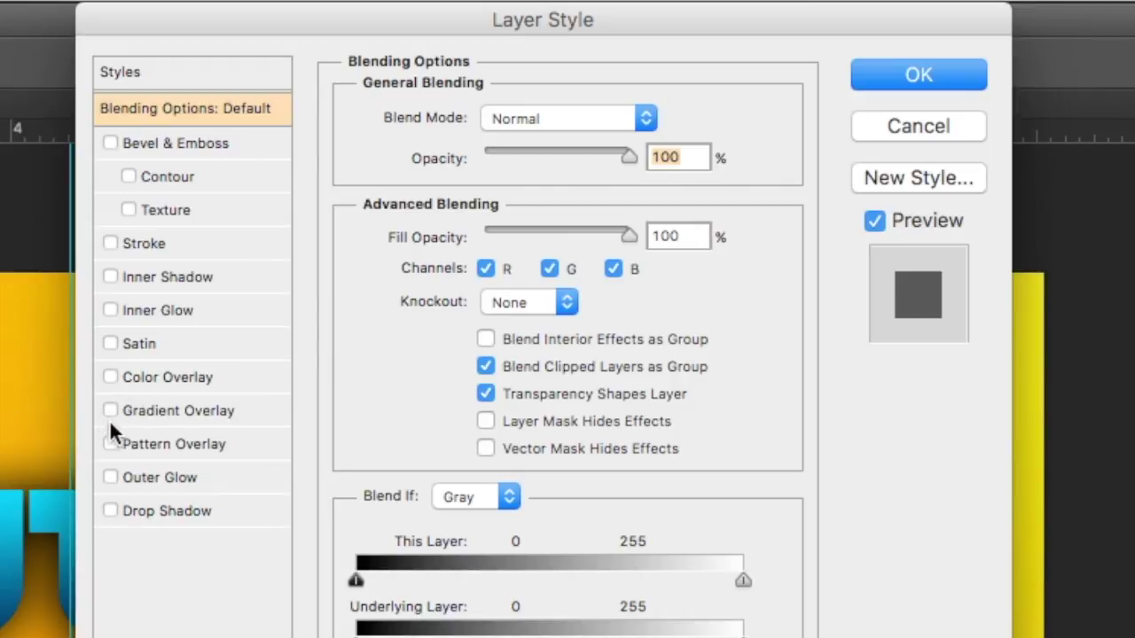
Add a black 15 px outside stroke to the merged text copy
{"action": "left_click", "coordinate": [110, 245]}
{"action": "left_click", "coordinate": [149, 249]}
{"action": "type", "text": "4"}
{"action": "key", "text": "BackSpace"}
{"action": "type", "text": "10"}
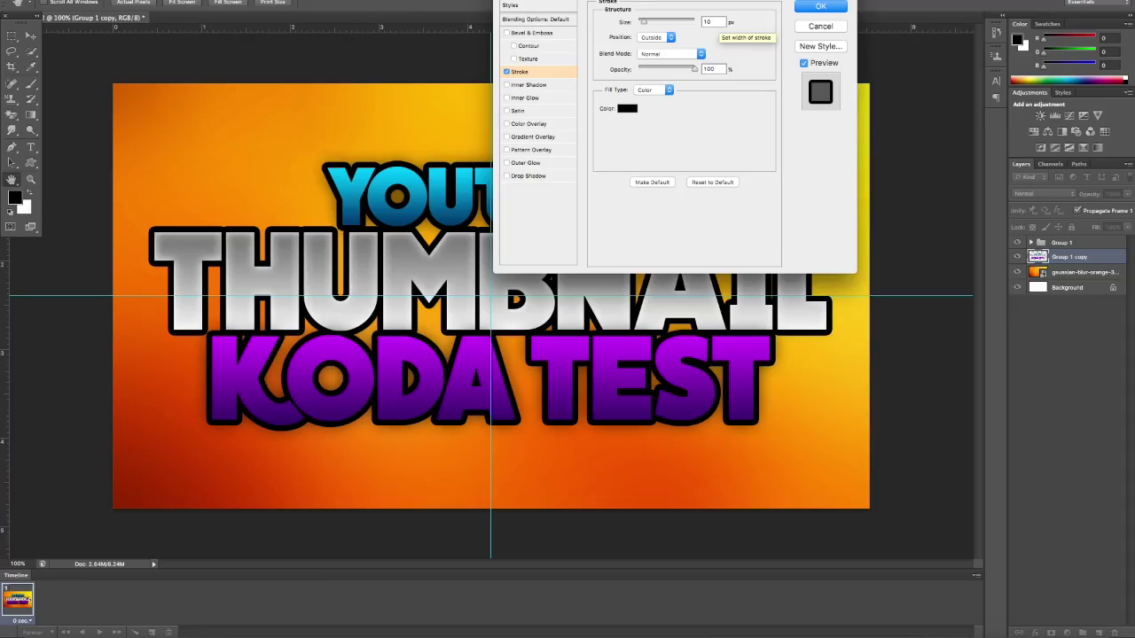
{"action": "key", "text": "BackSpace"}
{"action": "type", "text": "5"}
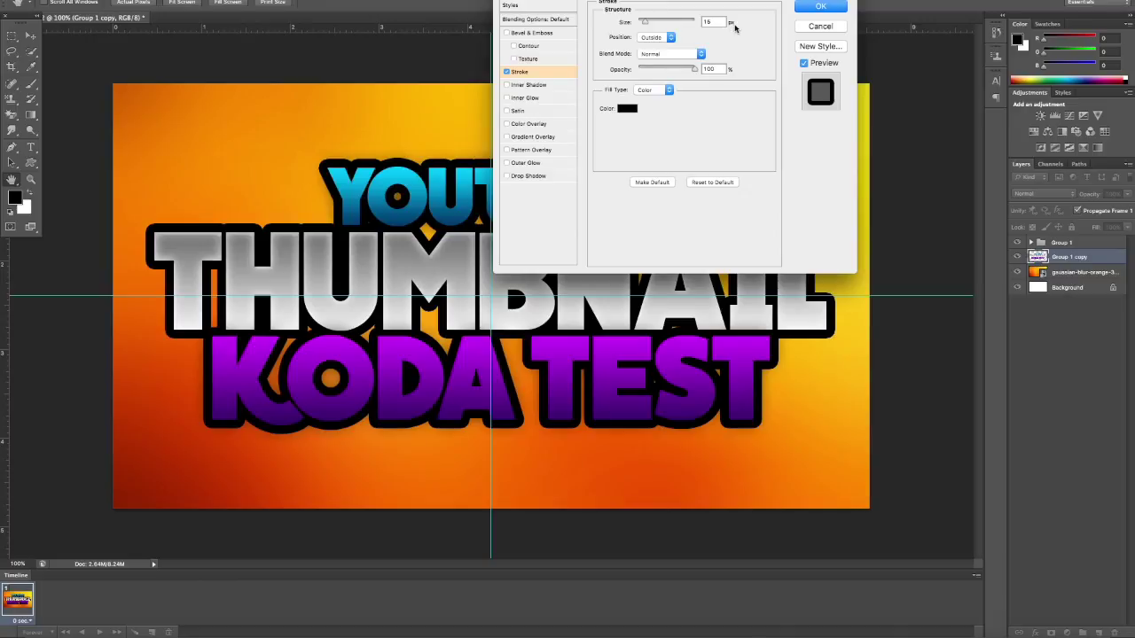
{"action": "left_click", "coordinate": [818, 8]}
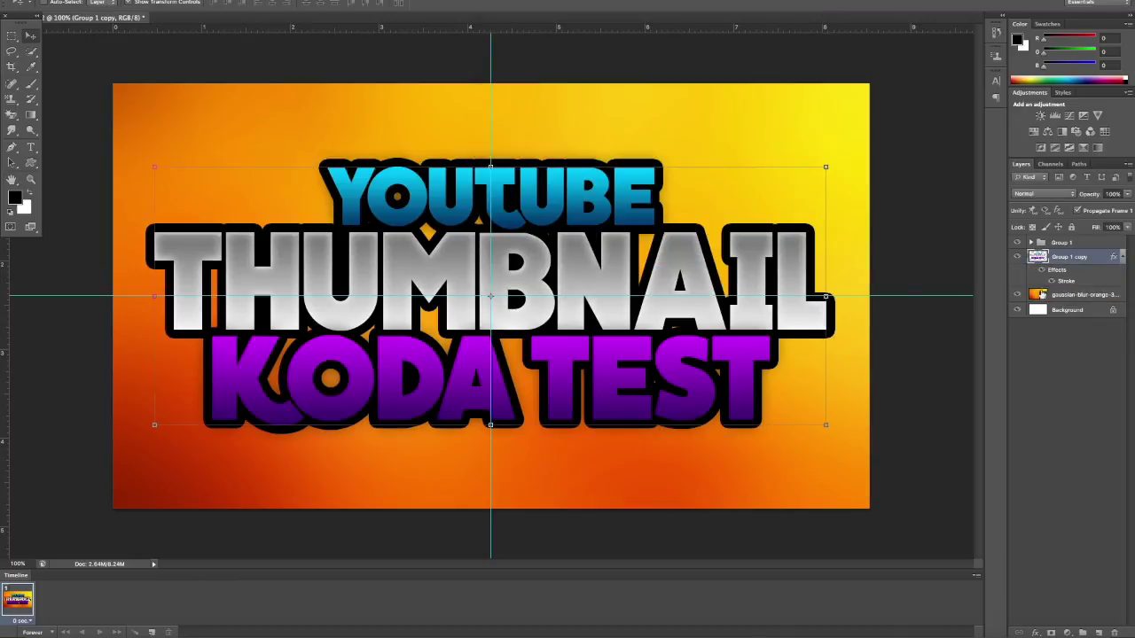
Add an empty layer directly beneath the stroked text copy
{"action": "left_click", "coordinate": [1099, 633]}
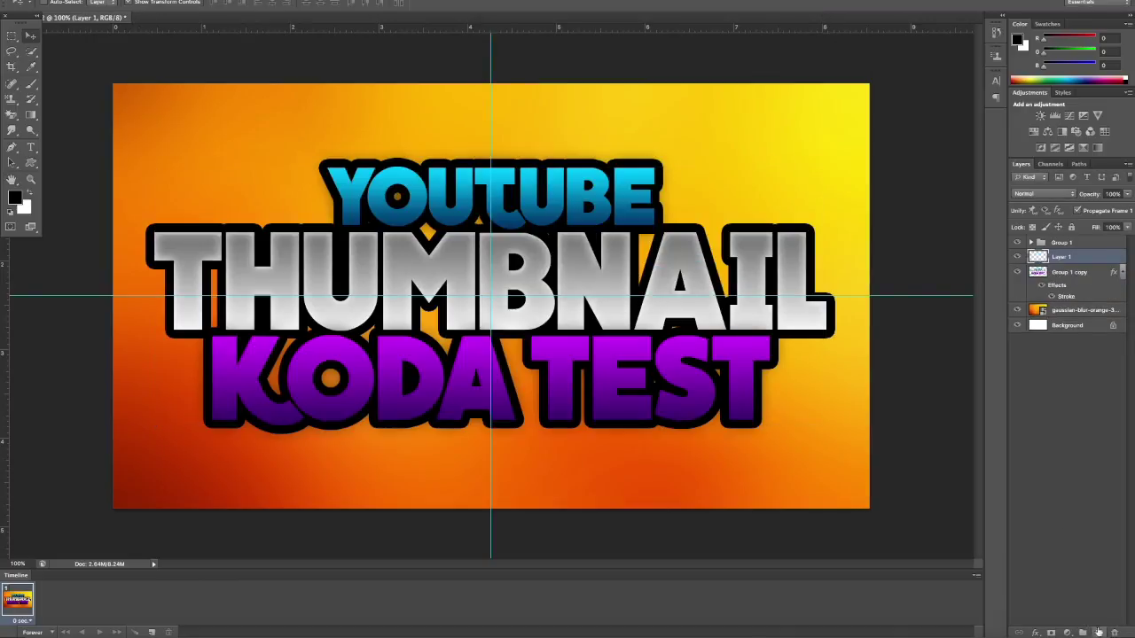
{"action": "left_click_drag", "start_coordinate": [1074, 261], "coordinate": [1062, 300]}
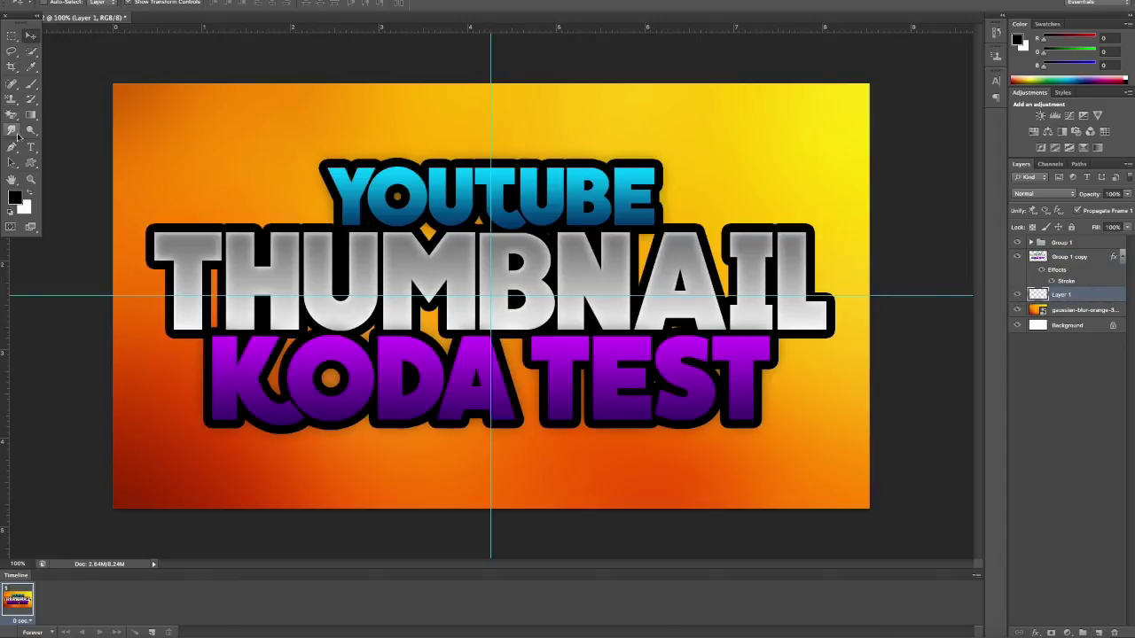
Fill the small background gaps between and inside the outlined letters with black, using a small hard round brush on the empty layer
{"action": "left_click", "coordinate": [32, 88]}
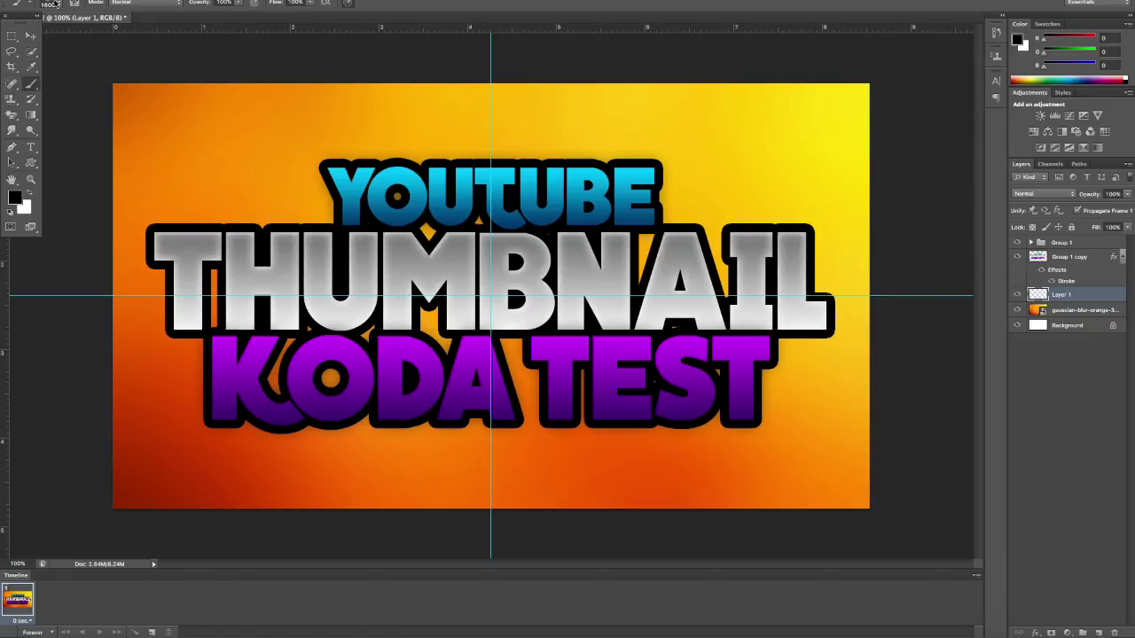
{"action": "left_click", "coordinate": [52, 5]}
{"action": "left_click", "coordinate": [43, 93]}
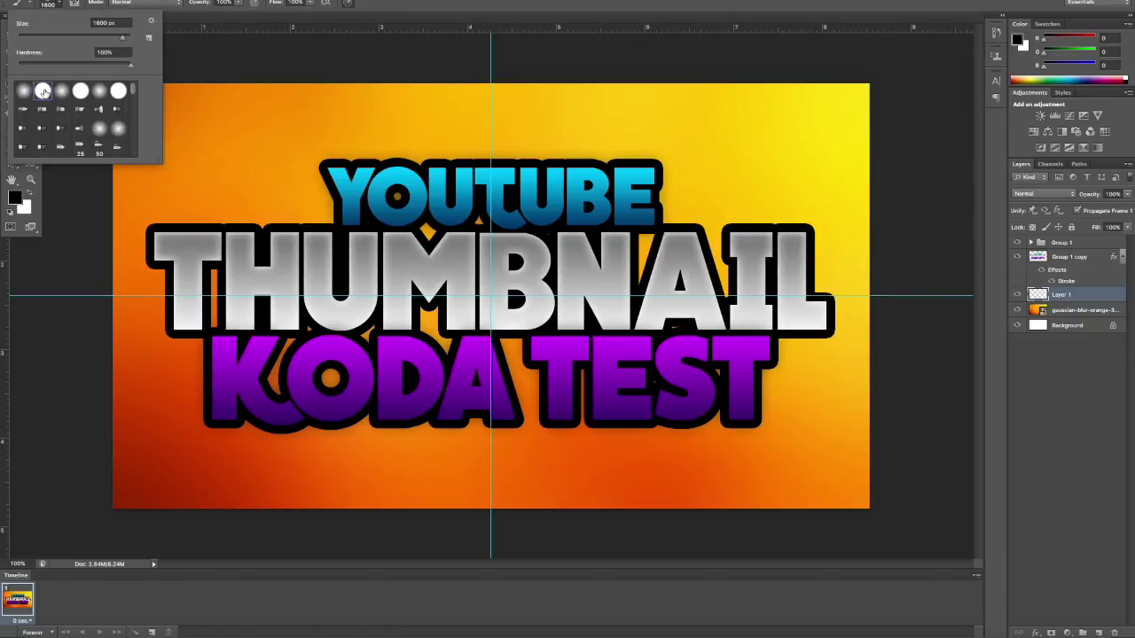
{"action": "left_click_drag", "start_coordinate": [122, 39], "coordinate": [100, 39]}
{"action": "key", "text": "Return"}
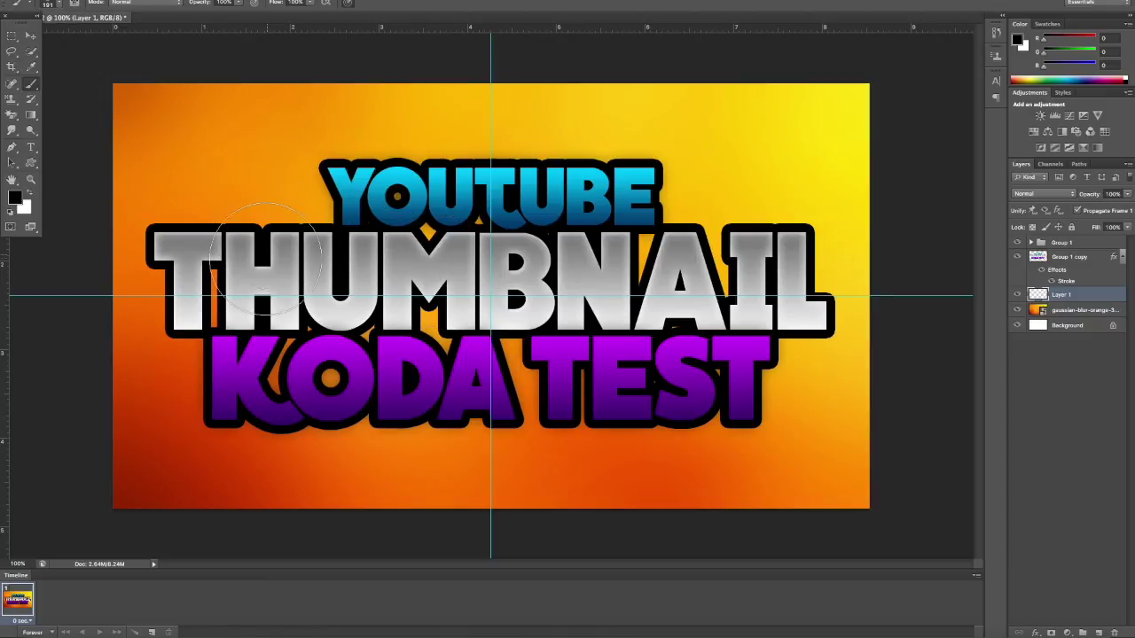
{"action": "key", "text": "bracketleft"}
{"action": "key", "text": "bracketleft"}
{"action": "key", "text": "bracketleft"}
{"action": "key", "text": "bracketleft"}
{"action": "key", "text": "bracketleft"}
{"action": "key", "text": "bracketleft"}
{"action": "key", "text": "bracketleft"}
{"action": "key", "text": "bracketleft"}
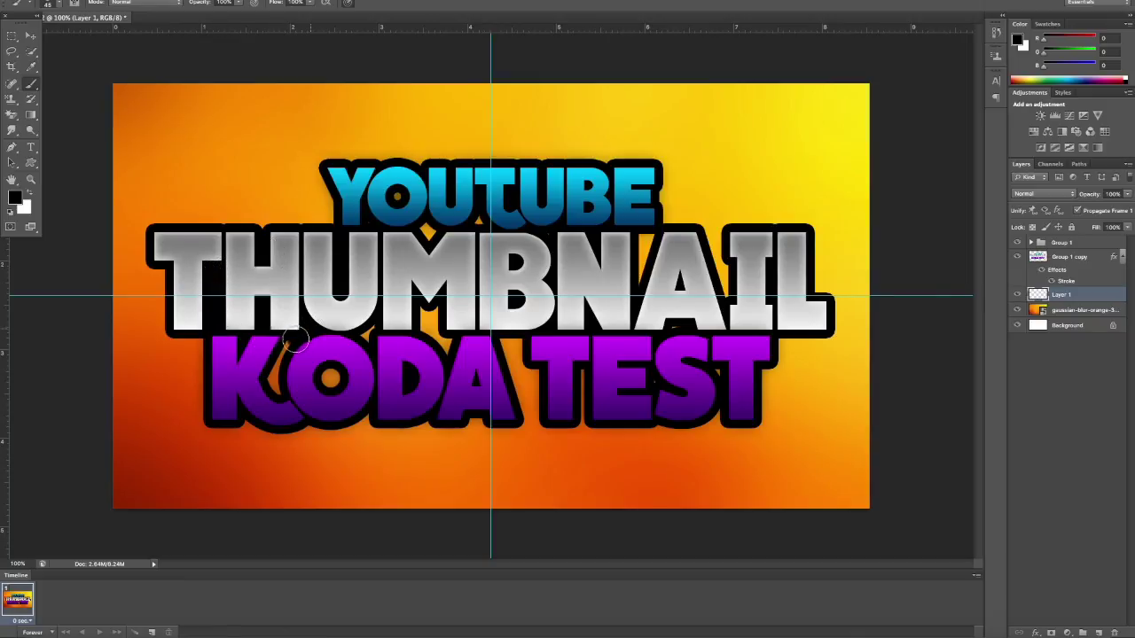
{"action": "left_click", "coordinate": [370, 328]}
{"action": "mouse_move", "coordinate": [433, 315]}
{"action": "left_mouse_down"}
{"action": "mouse_move", "coordinate": [419, 327]}
{"action": "mouse_move", "coordinate": [446, 328]}
{"action": "left_mouse_up"}
{"action": "left_click", "coordinate": [427, 232]}
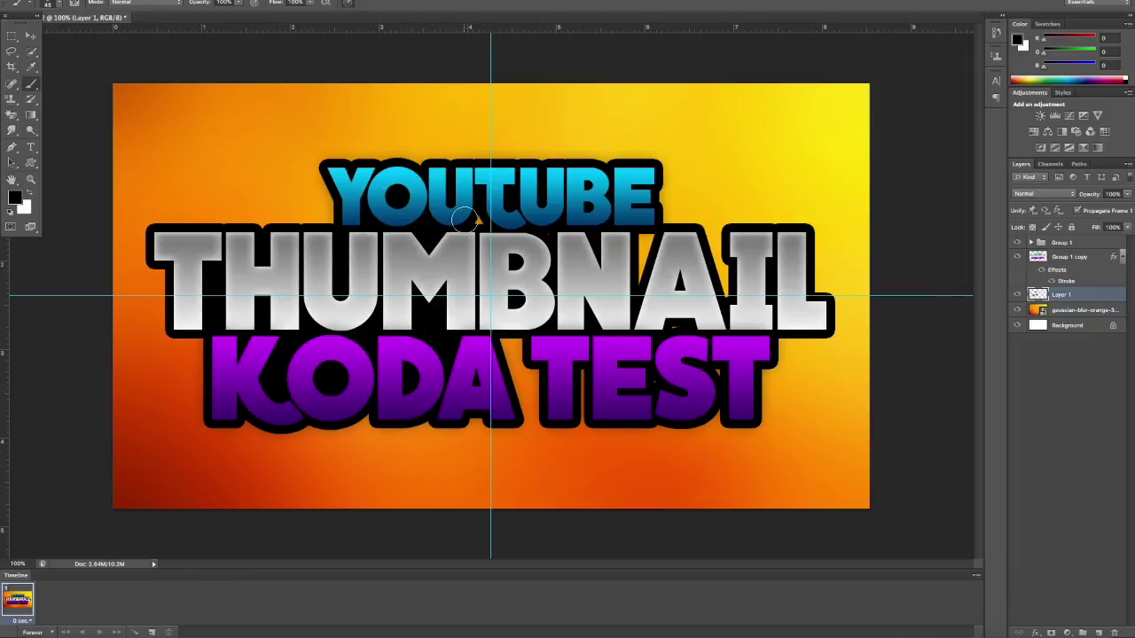
{"action": "left_click", "coordinate": [662, 377]}
{"action": "left_click", "coordinate": [682, 330]}
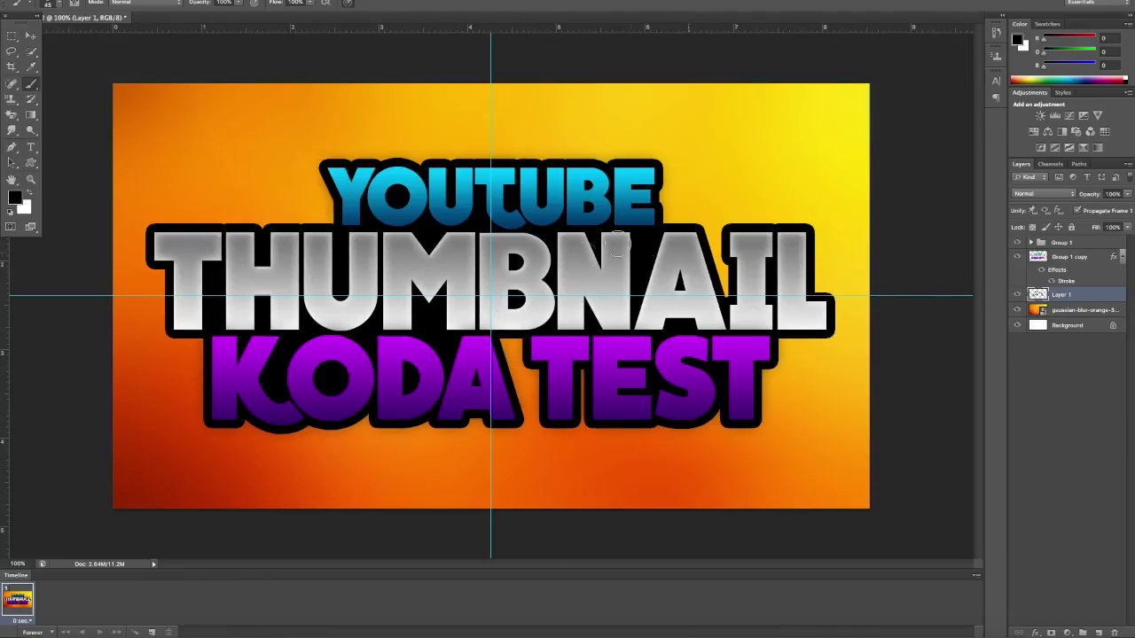
Merge the painted gap-filling layer with the stroked text copy
{"action": "left_click", "coordinate": [30, 35]}
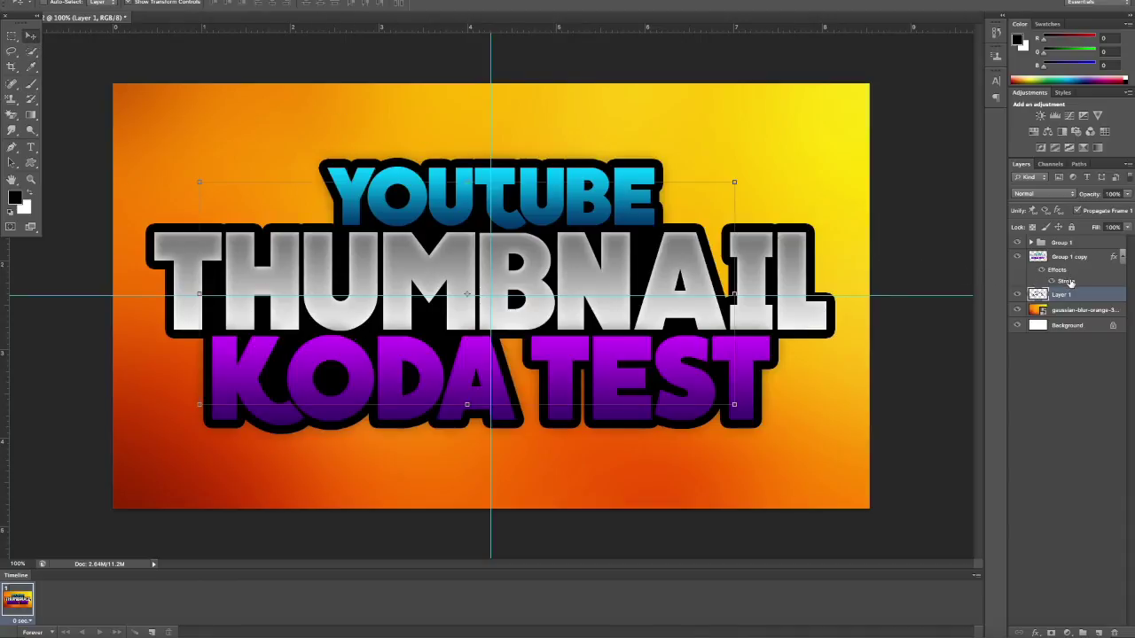
{"action": "left_click", "coordinate": [1094, 262], "text": "shift"}
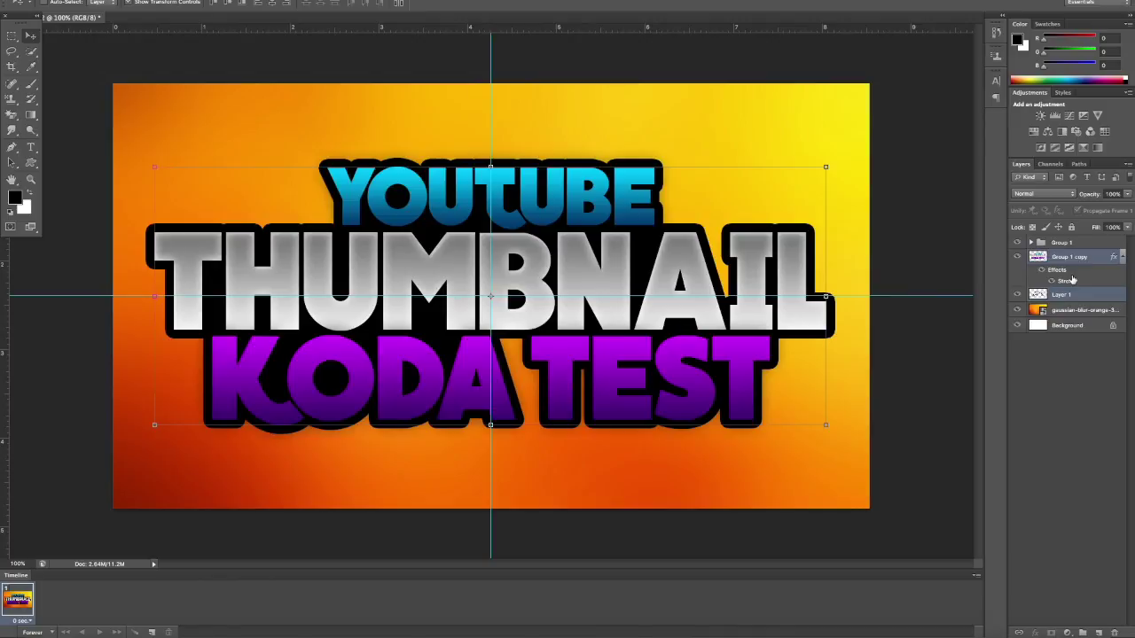
{"action": "key", "text": "ctrl+e"}
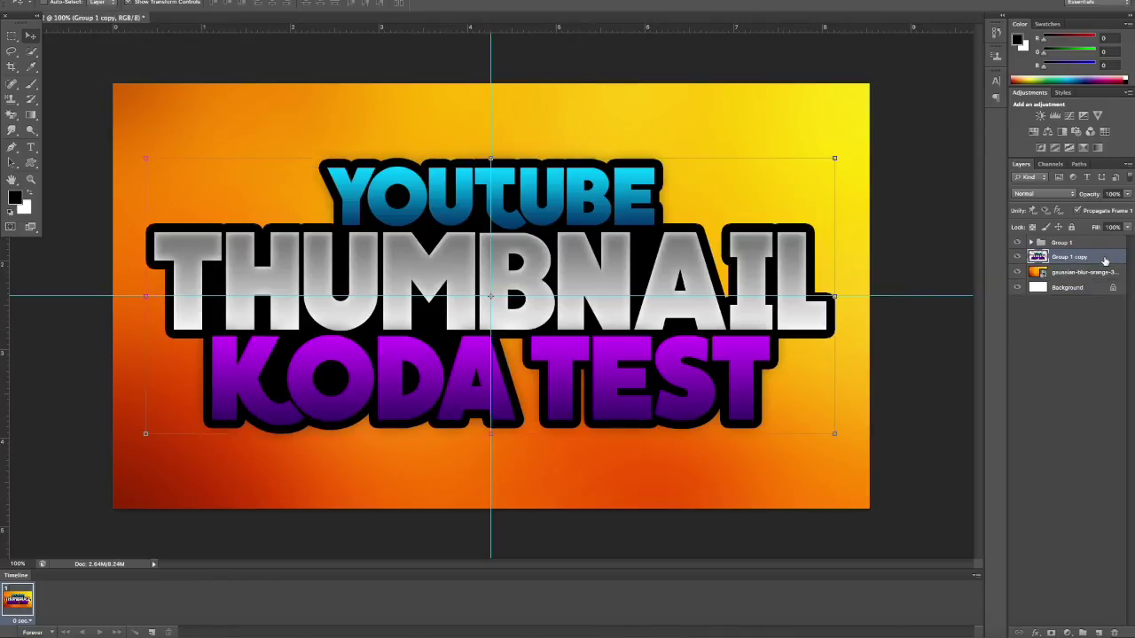
Add a black-to-white linear gradient overlay at 40% opacity to the merged outline layer
{"action": "double_click", "coordinate": [1105, 260]}
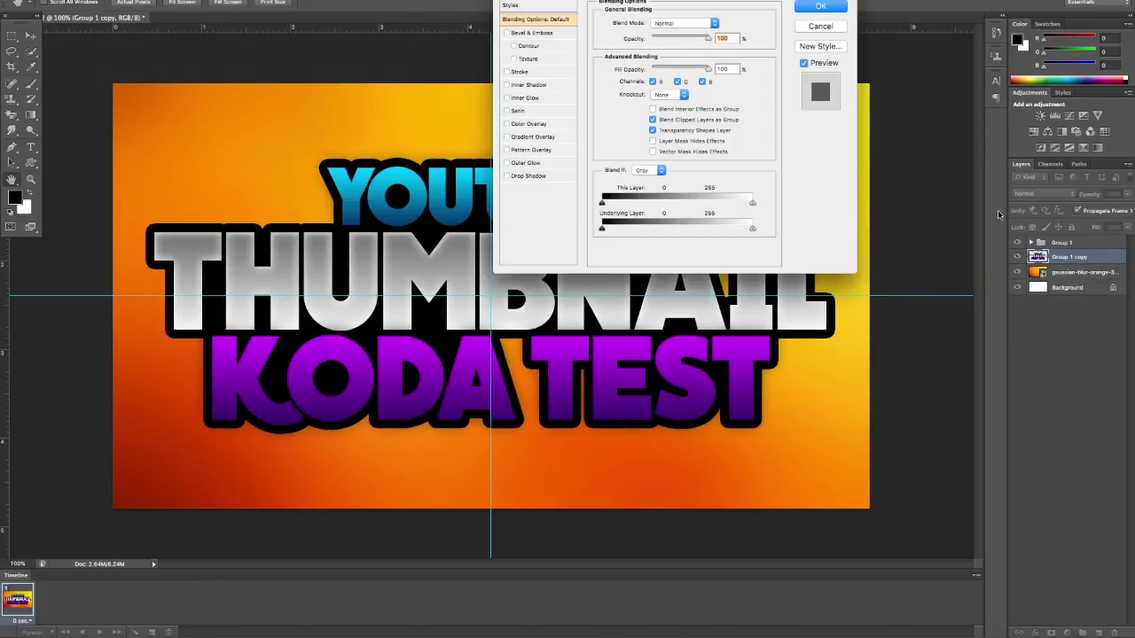
{"action": "left_click", "coordinate": [507, 137]}
{"action": "left_click", "coordinate": [537, 137]}
{"action": "left_click_drag", "start_coordinate": [656, 3], "coordinate": [902, 39]}
{"action": "left_click_drag", "start_coordinate": [947, 74], "coordinate": [907, 78]}
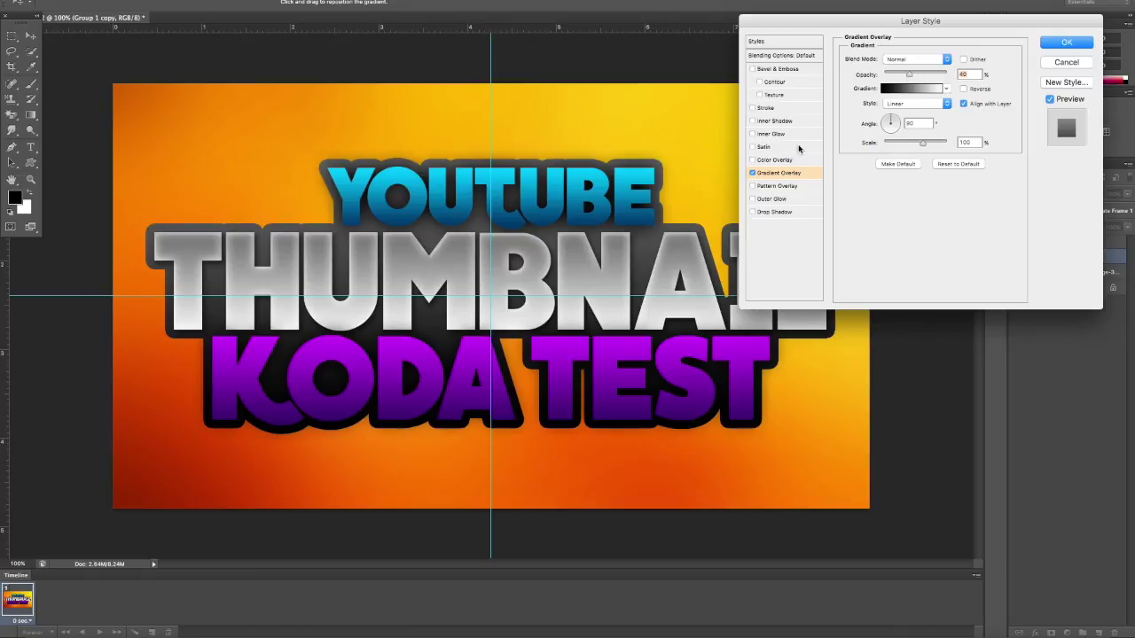
Add a white inner glow to the outline layer with its opacity at about 48%
{"action": "left_click", "coordinate": [752, 134]}
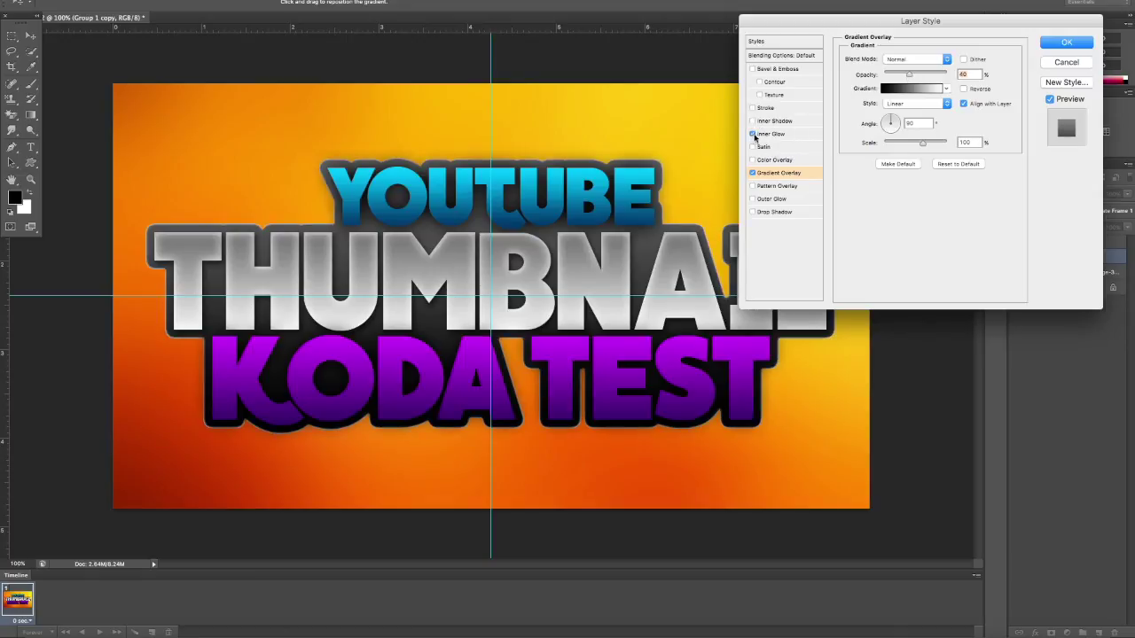
{"action": "left_click", "coordinate": [777, 134]}
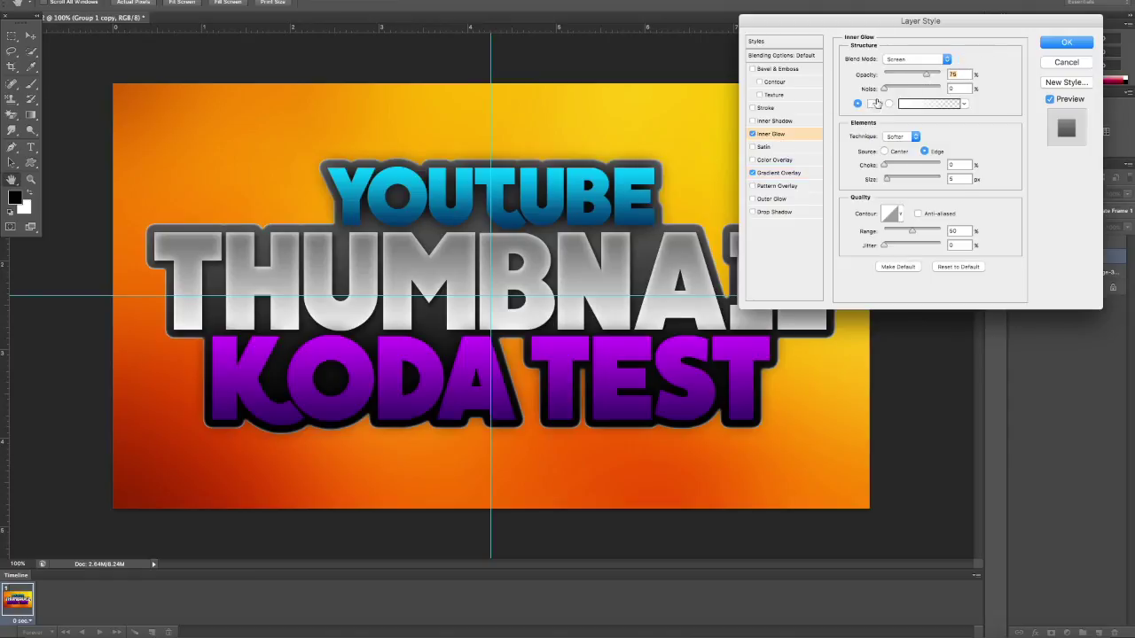
{"action": "left_click_drag", "start_coordinate": [925, 76], "coordinate": [915, 78]}
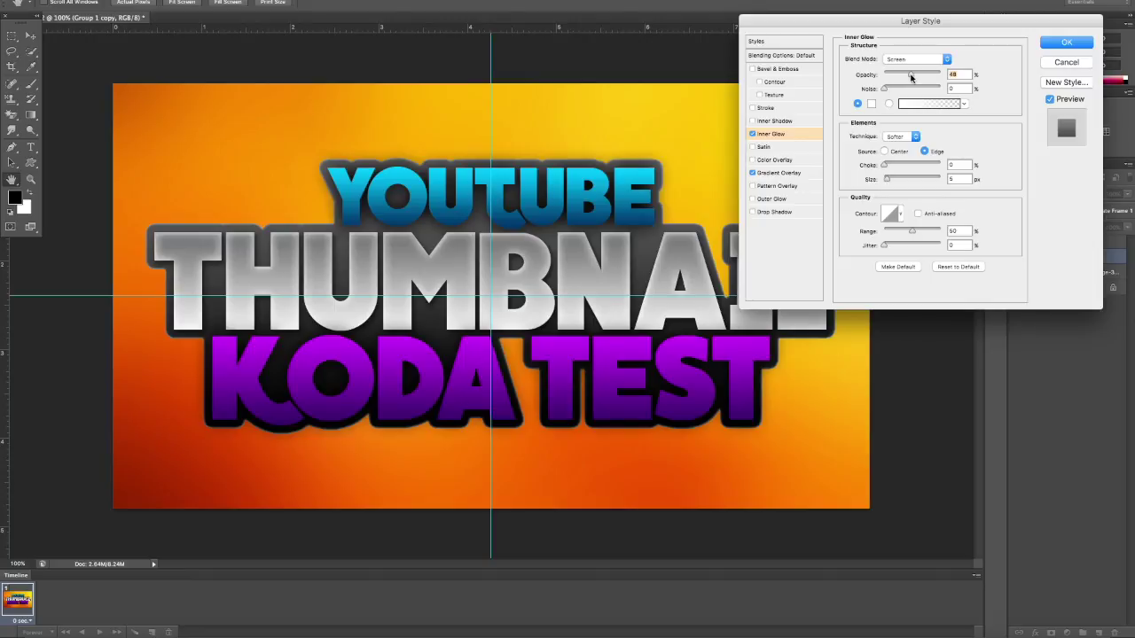
{"action": "left_click", "coordinate": [1062, 41]}
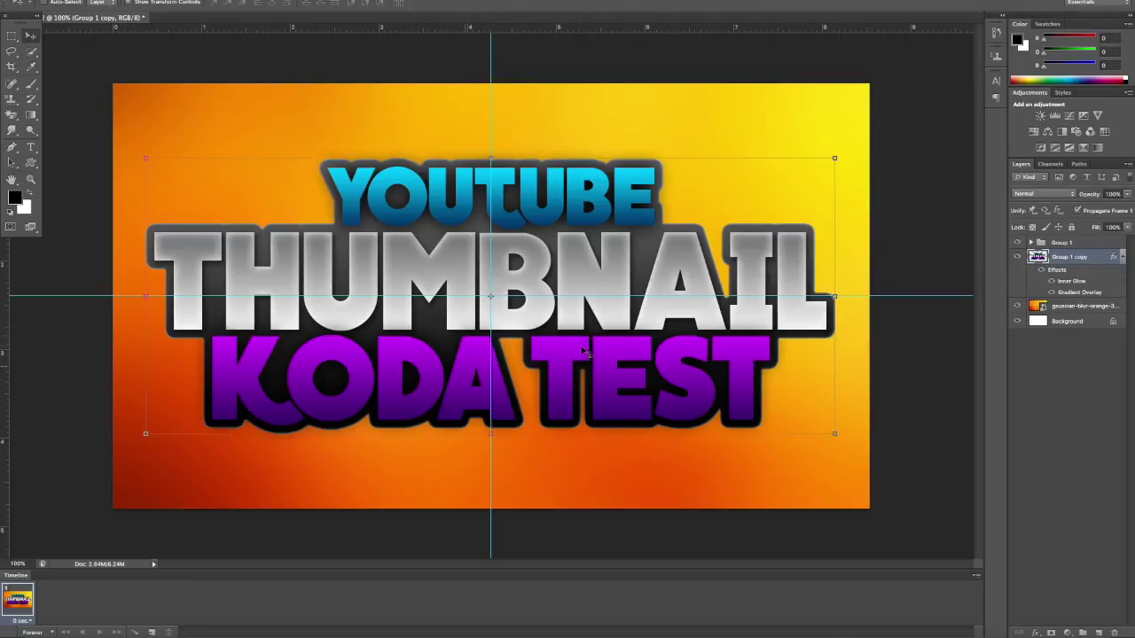
Nudge the text group up by a few pixels relative to its dark outline layer
{"action": "left_click", "coordinate": [1087, 243]}
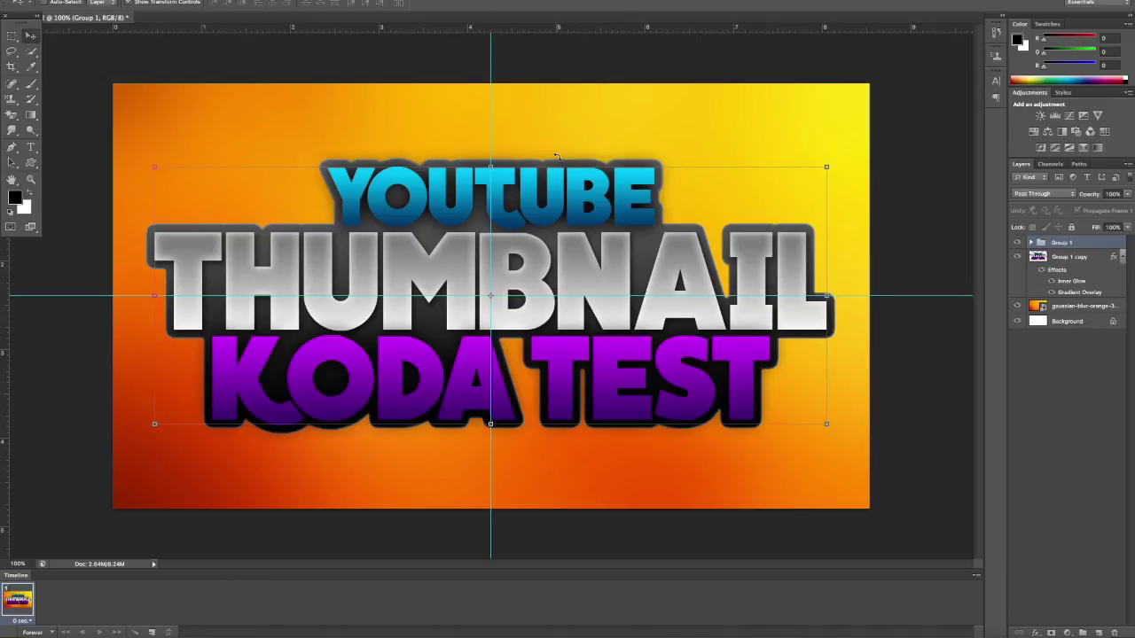
{"action": "key", "text": "Up"}
{"action": "key", "text": "Up"}
{"action": "key", "text": "Up"}
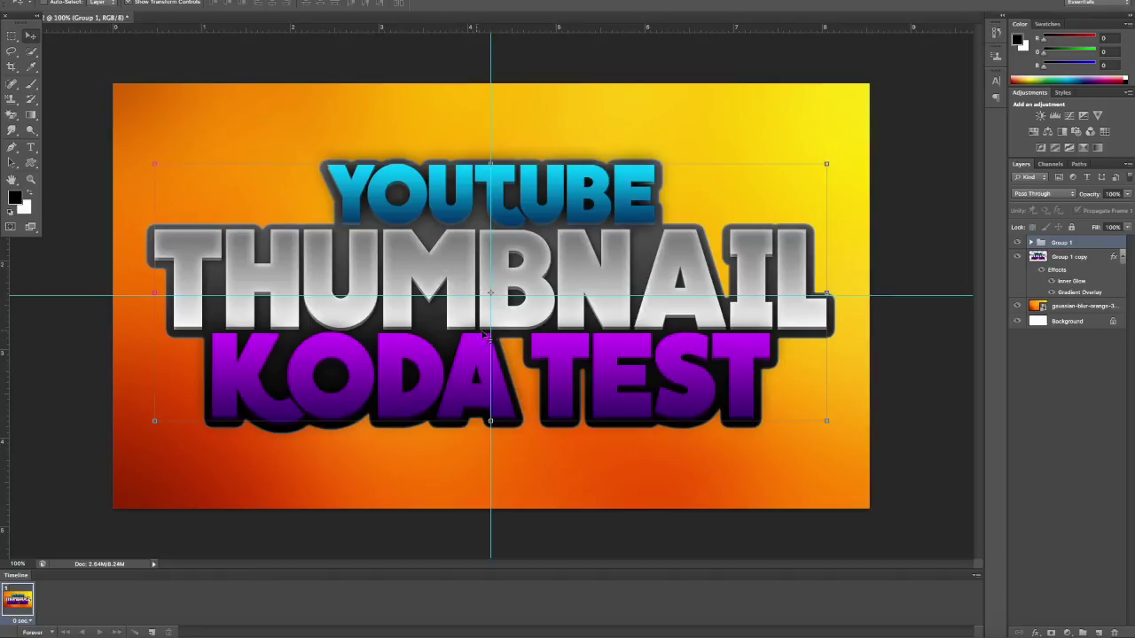
{"action": "left_click", "coordinate": [1042, 395]}
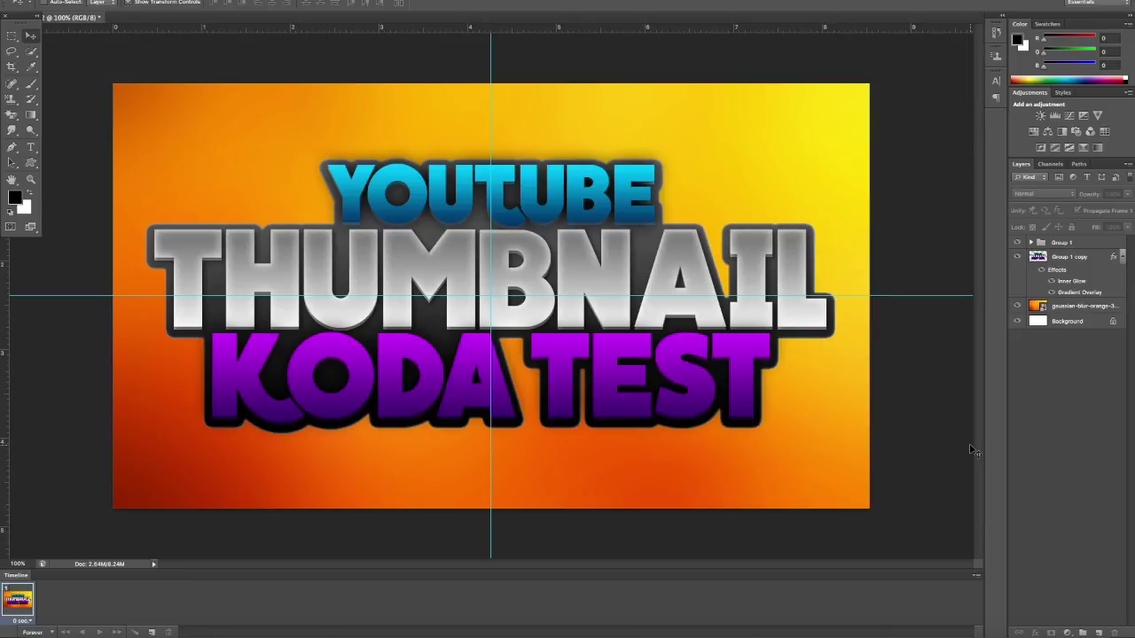
Create an empty layer above the text group and activate the Brush tool
{"action": "left_click", "coordinate": [1080, 245]}
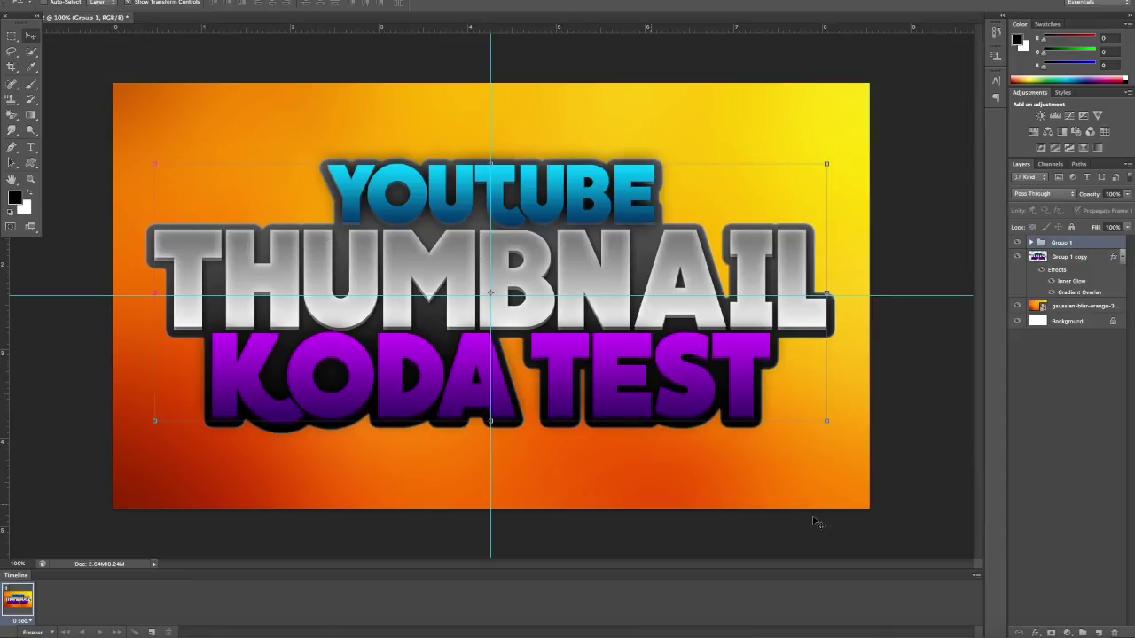
{"action": "left_click", "coordinate": [1099, 632]}
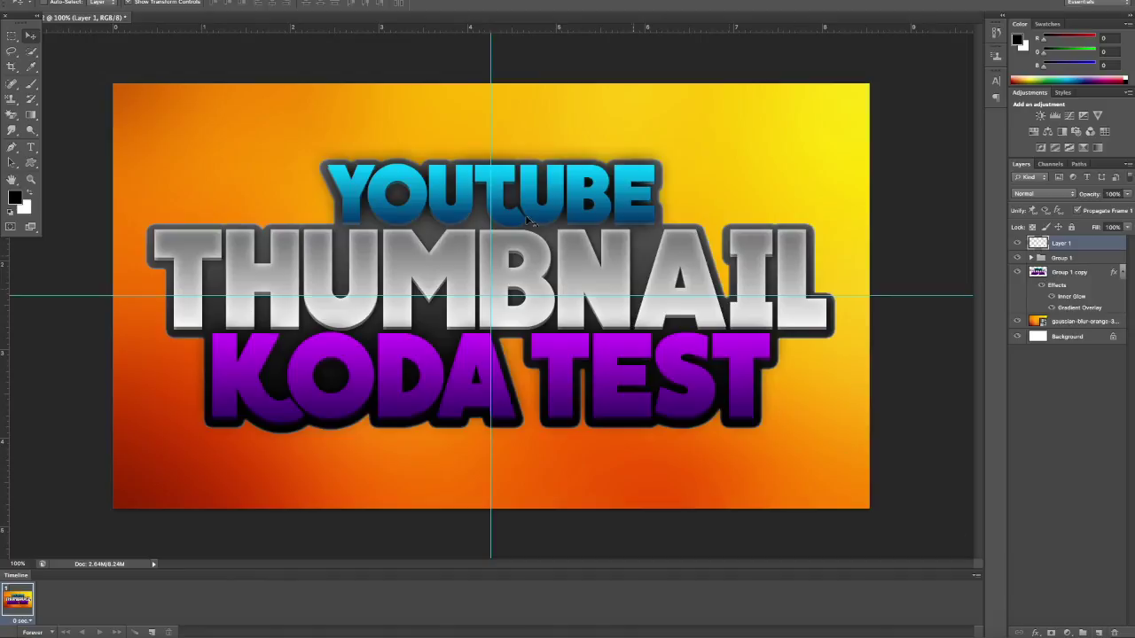
{"action": "left_click", "coordinate": [31, 85]}
{"action": "left_click", "coordinate": [59, 5]}
{"action": "scroll", "coordinate": [73, 152], "scroll_direction": "down", "scroll_amount": 10}
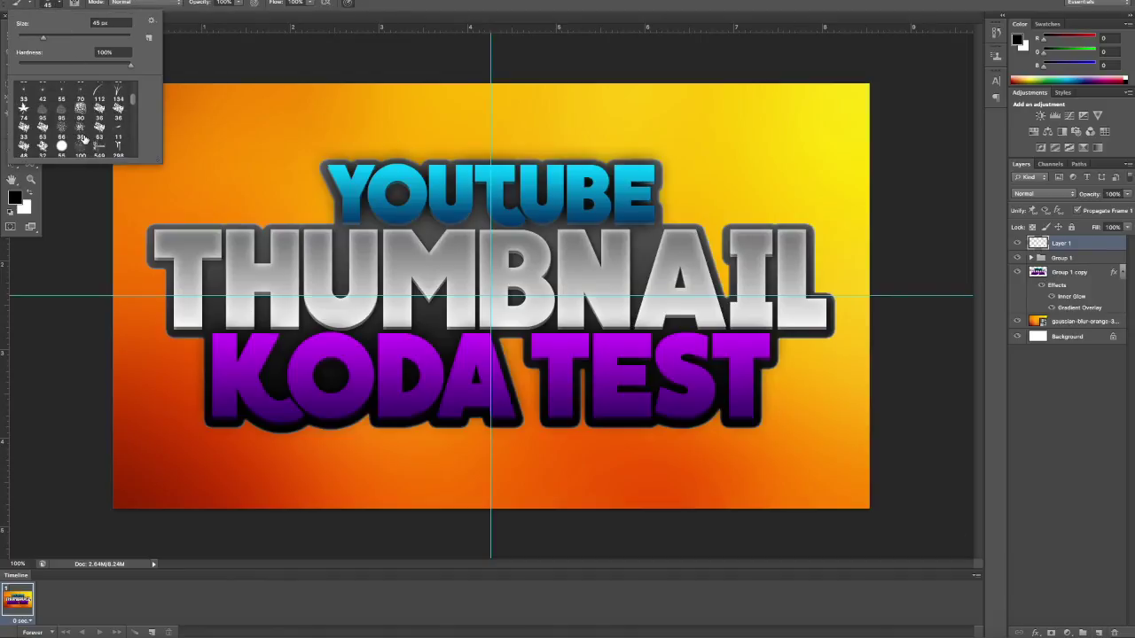
{"action": "left_click", "coordinate": [118, 107]}
{"action": "scroll", "coordinate": [72, 131], "scroll_direction": "down", "scroll_amount": 2}
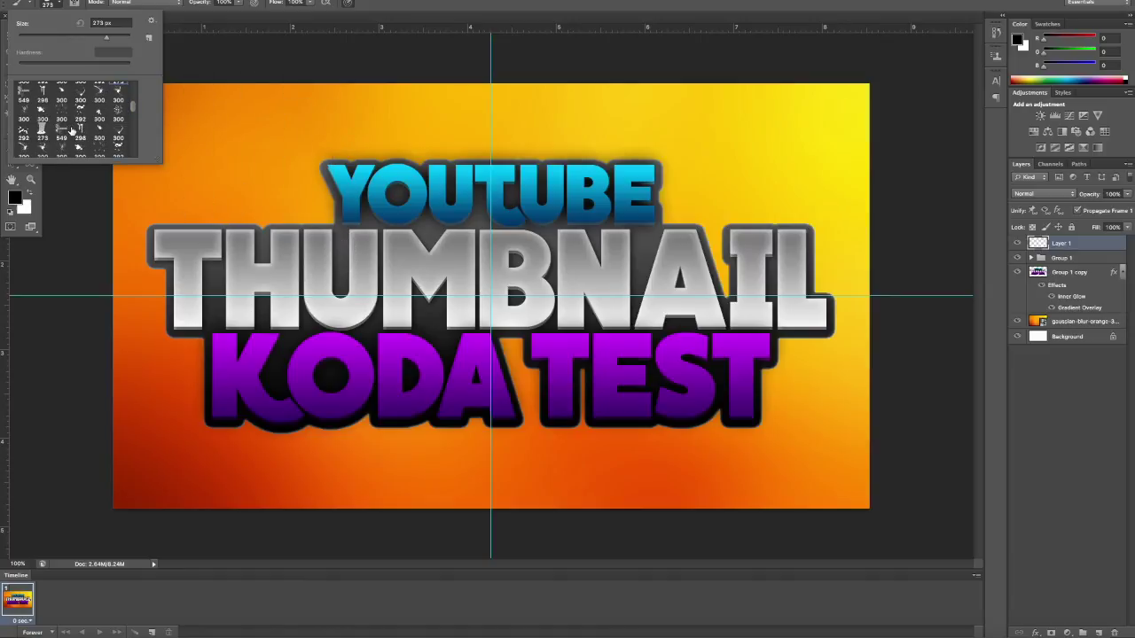
{"action": "scroll", "coordinate": [65, 114], "scroll_direction": "down", "scroll_amount": 2}
{"action": "left_click", "coordinate": [79, 120]}
{"action": "left_click", "coordinate": [117, 123]}
{"action": "scroll", "coordinate": [117, 124], "scroll_direction": "down", "scroll_amount": 5}
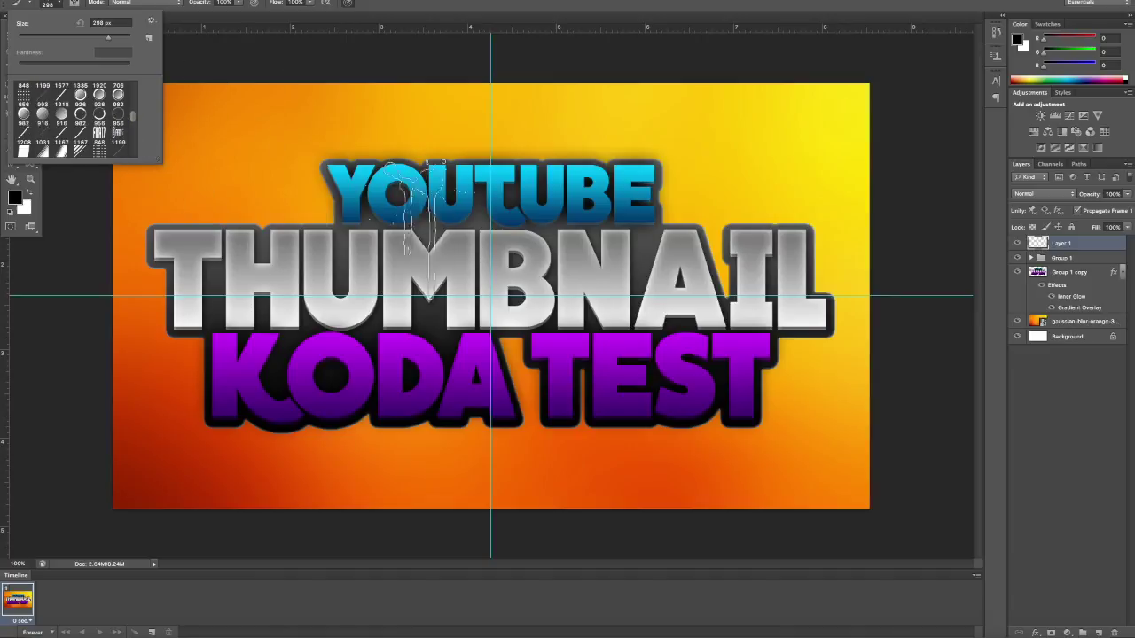
{"action": "left_click", "coordinate": [98, 133]}
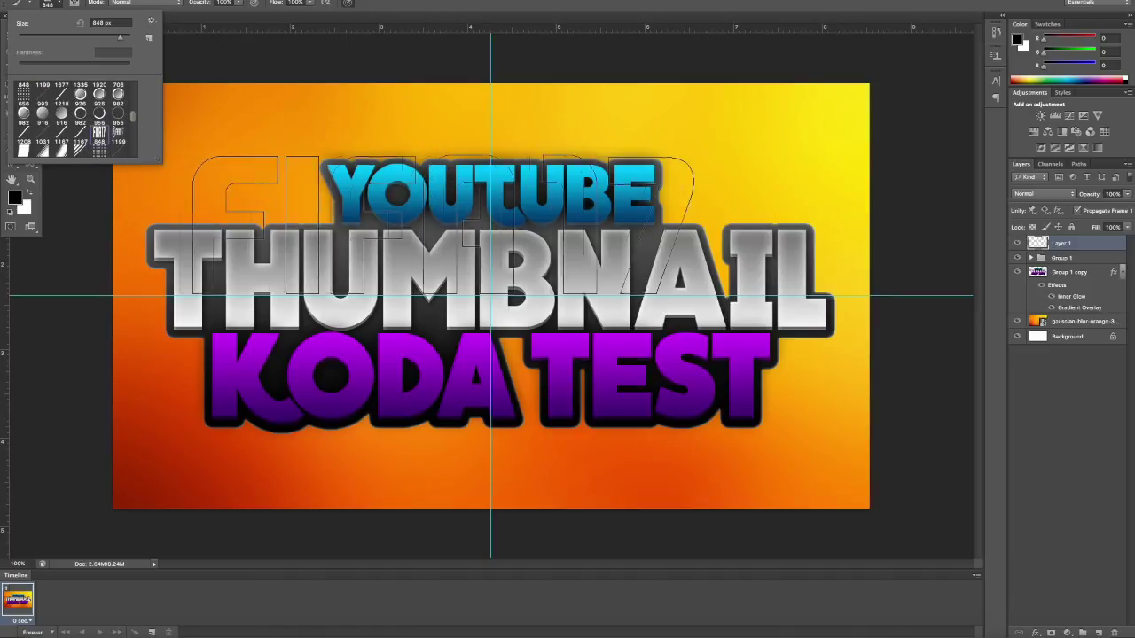
{"action": "left_click", "coordinate": [541, 240]}
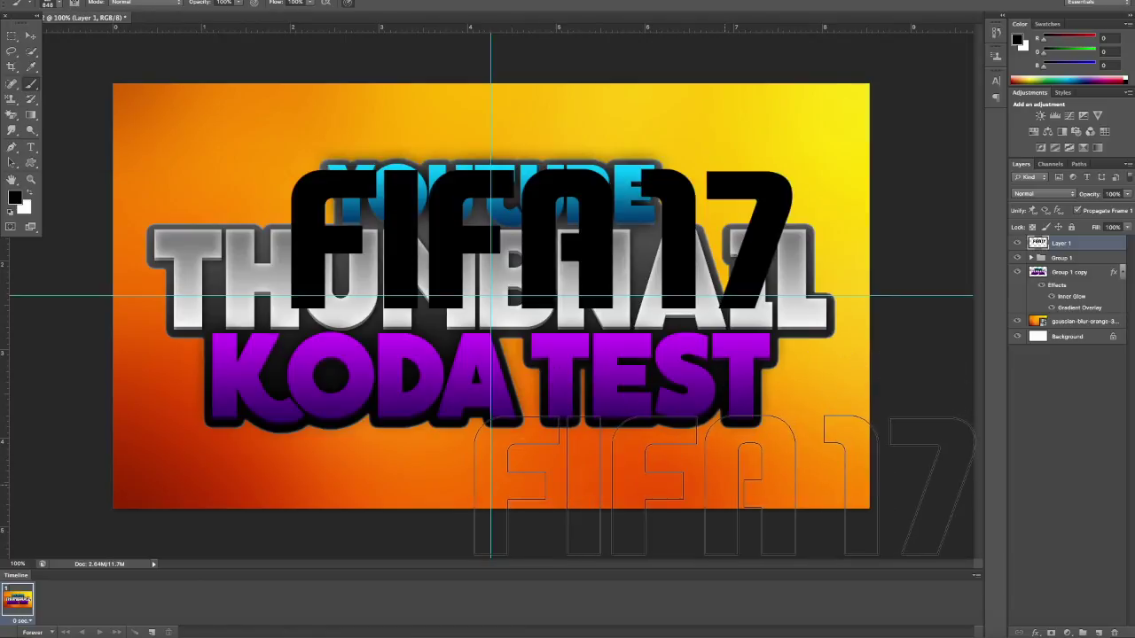
{"action": "key", "text": "ctrl+z"}
Stamp black diagonal stripes across the canvas on the empty layer using the striped circle brush at 1400 px
{"action": "left_click", "coordinate": [59, 7]}
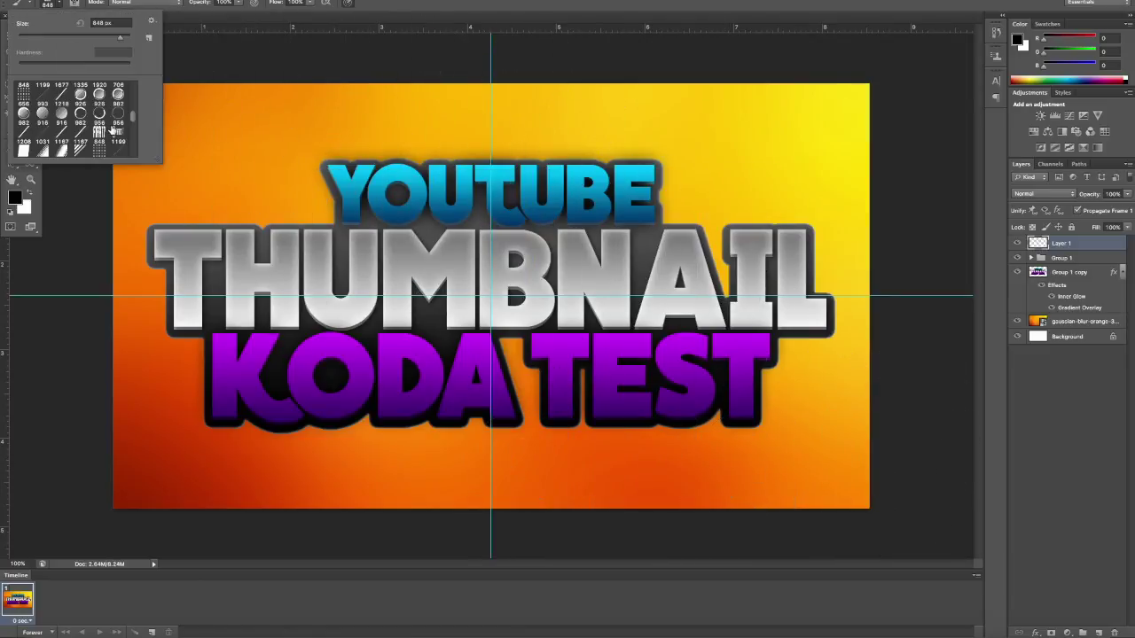
{"action": "left_click", "coordinate": [124, 116]}
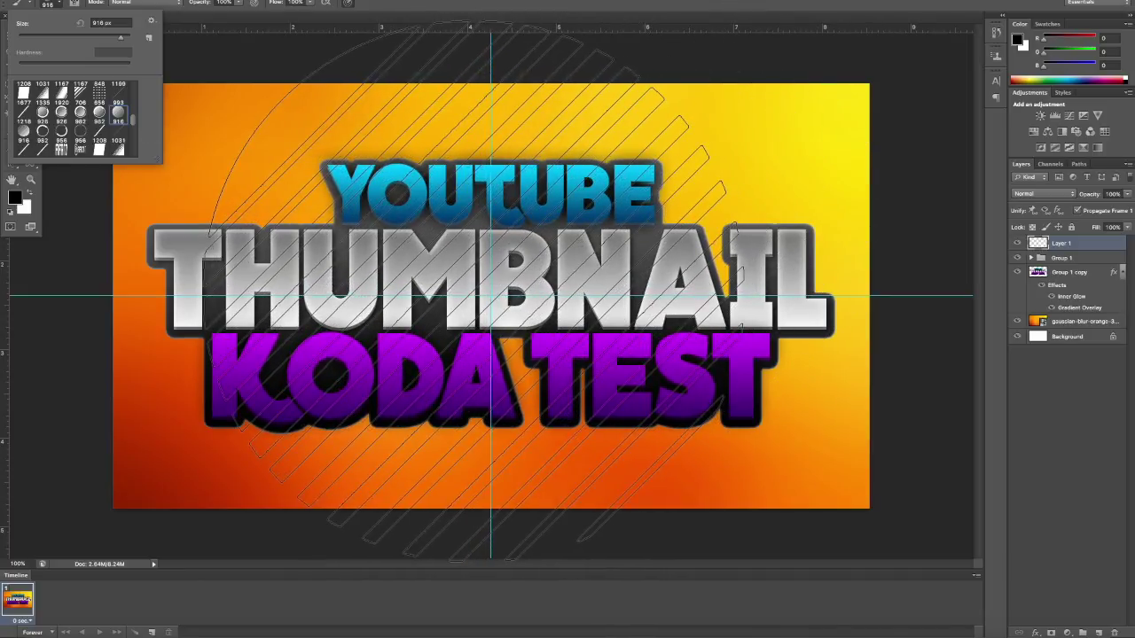
{"action": "left_click", "coordinate": [67, 10]}
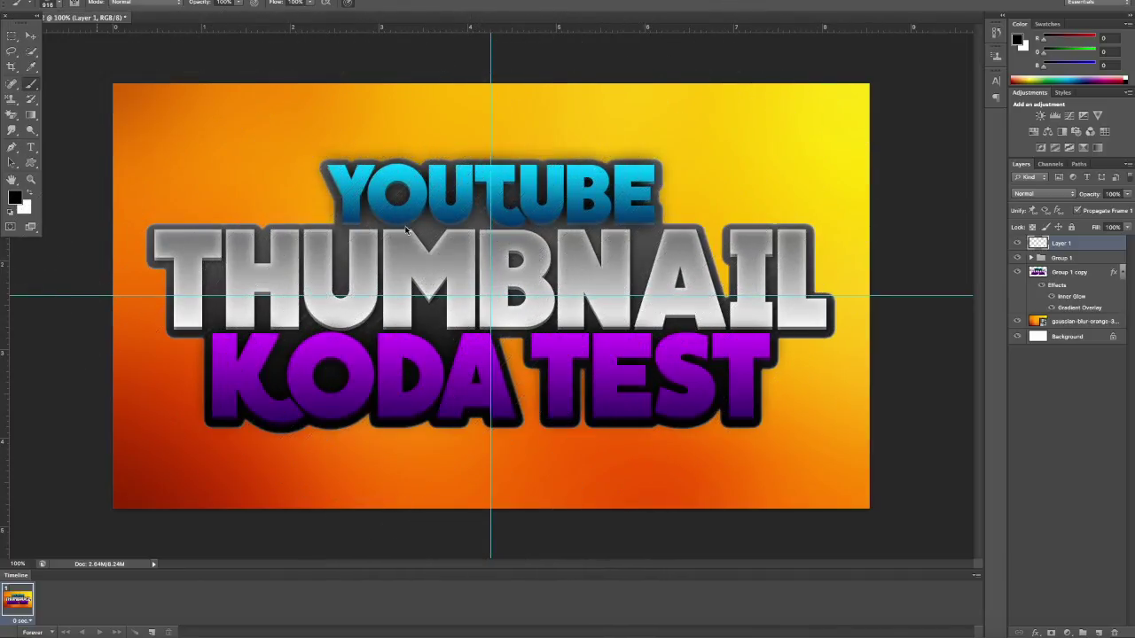
{"action": "key", "text": "]"}
{"action": "key", "text": "]"}
{"action": "key", "text": "]"}
{"action": "key", "text": "]"}
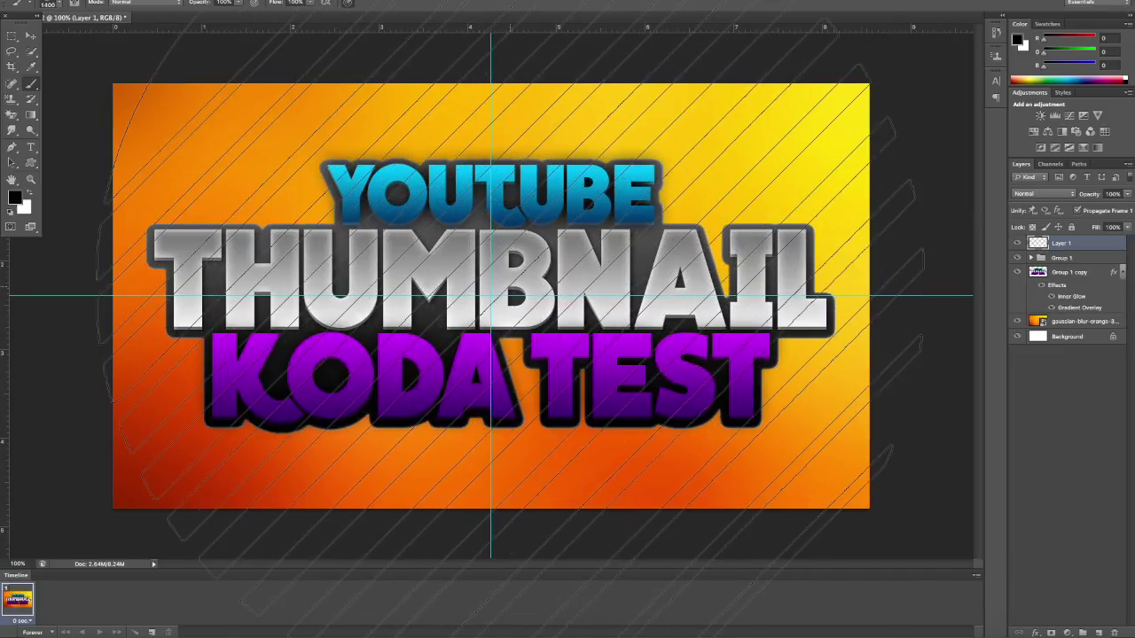
{"action": "key", "text": "]"}
{"action": "left_click", "coordinate": [510, 306]}
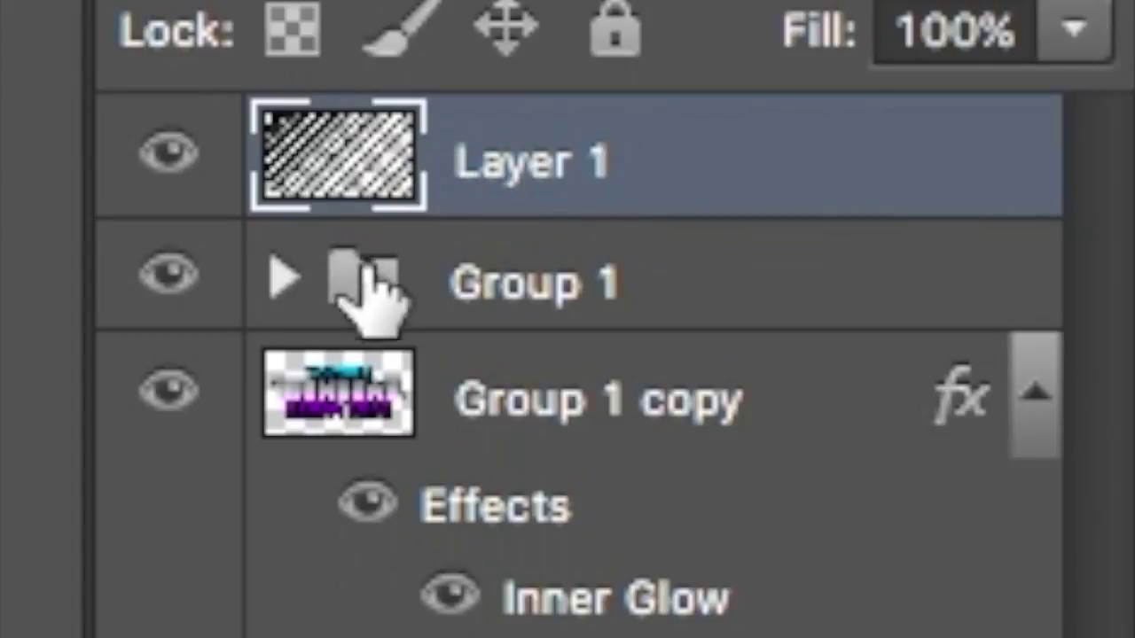
Clip the stripe layer to the text group and lower its opacity to 4%
{"action": "left_click", "coordinate": [423, 191], "text": "alt"}
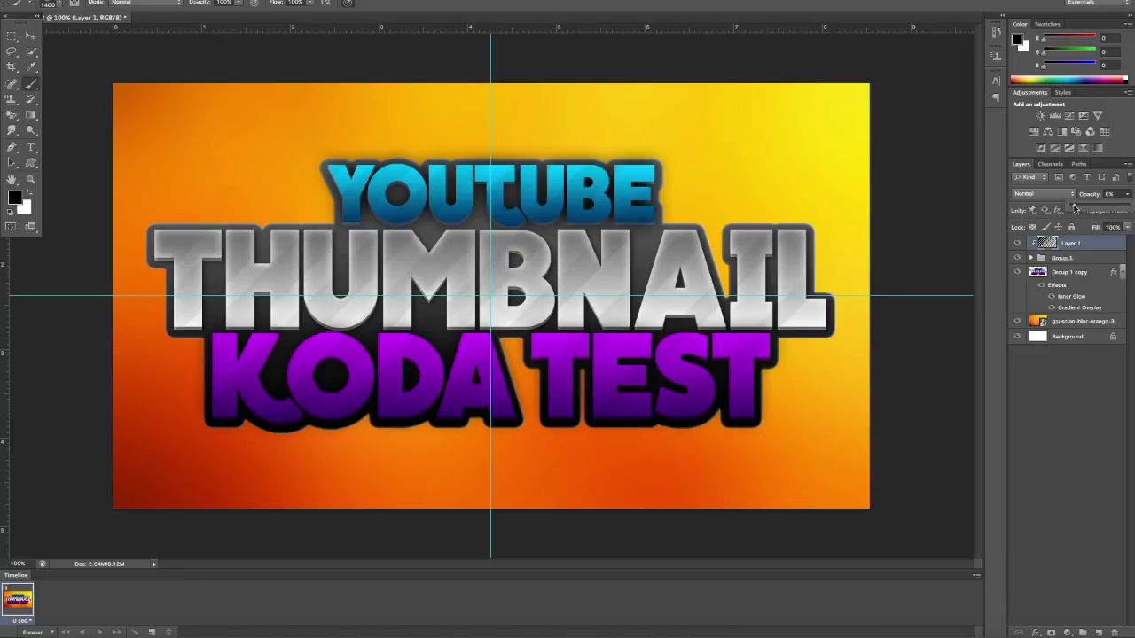
{"action": "left_click_drag", "start_coordinate": [1075, 208], "coordinate": [1072, 208]}
{"action": "left_click", "coordinate": [1130, 191]}
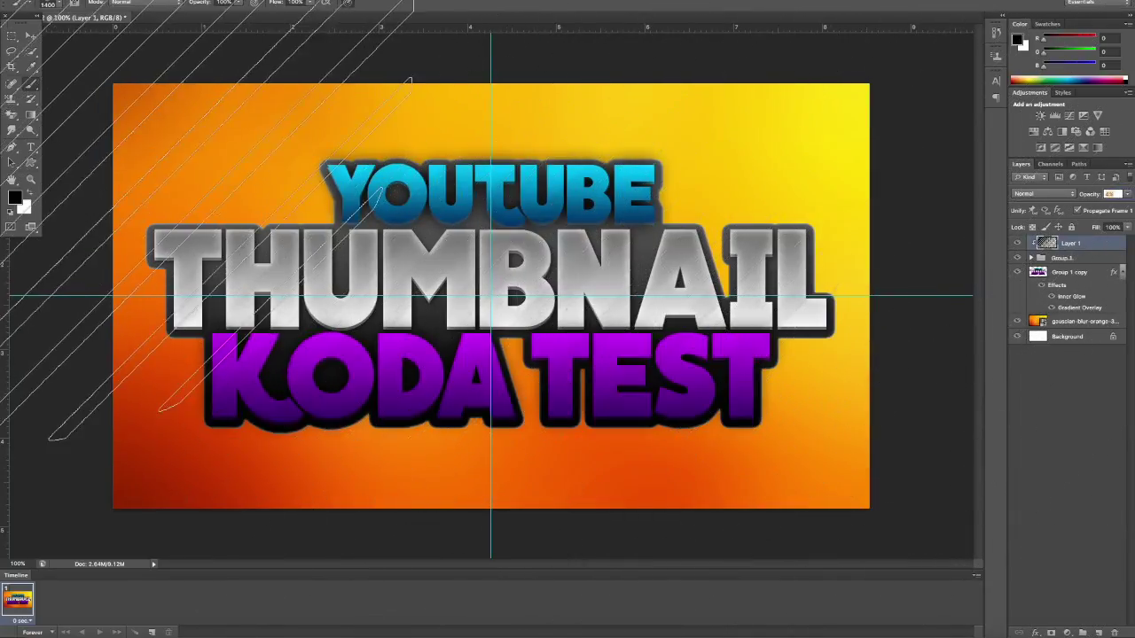
{"action": "key", "text": "t"}
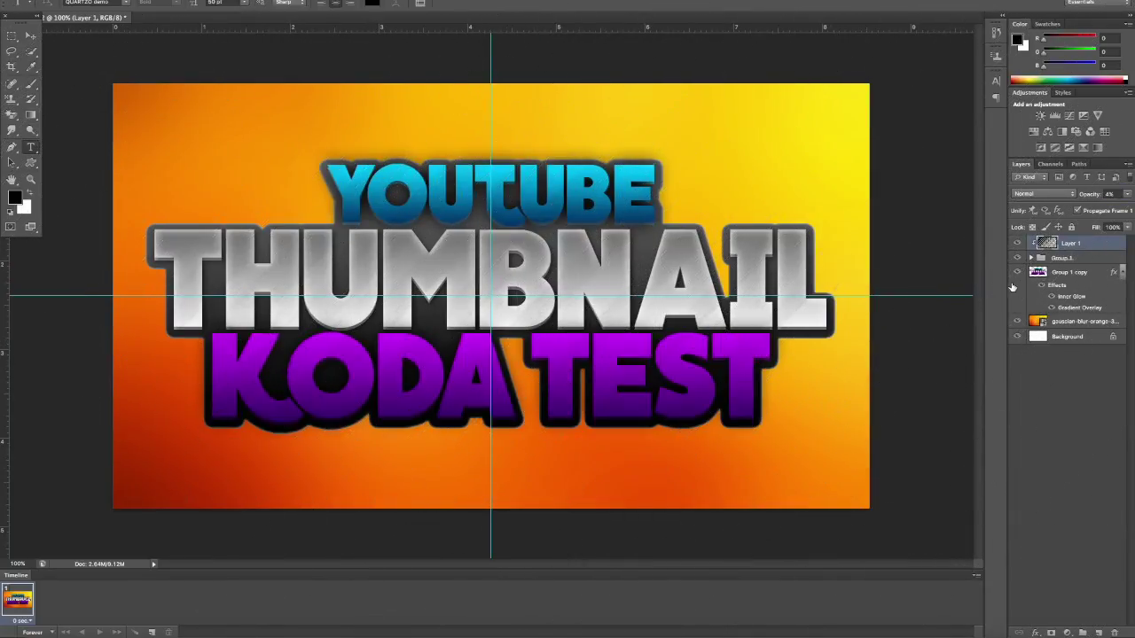
Duplicate the text group, place the copy just above the orange background image, and merge the copy into one layer
{"action": "left_click", "coordinate": [1090, 257]}
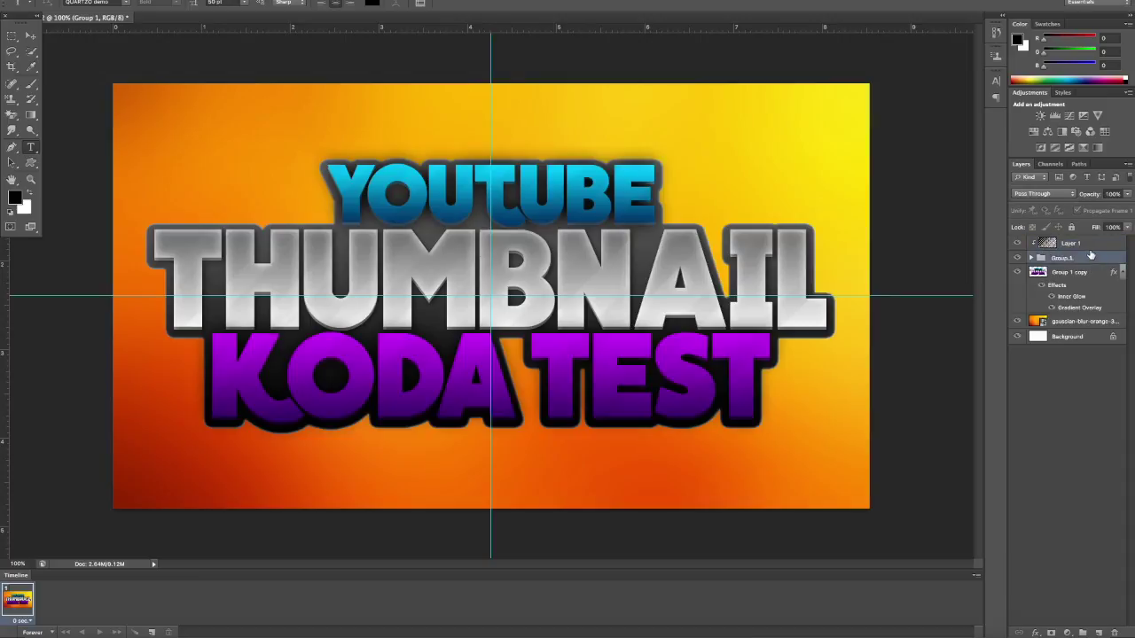
{"action": "right_click", "coordinate": [1090, 257]}
{"action": "left_click", "coordinate": [1046, 284]}
{"action": "key", "text": "Return"}
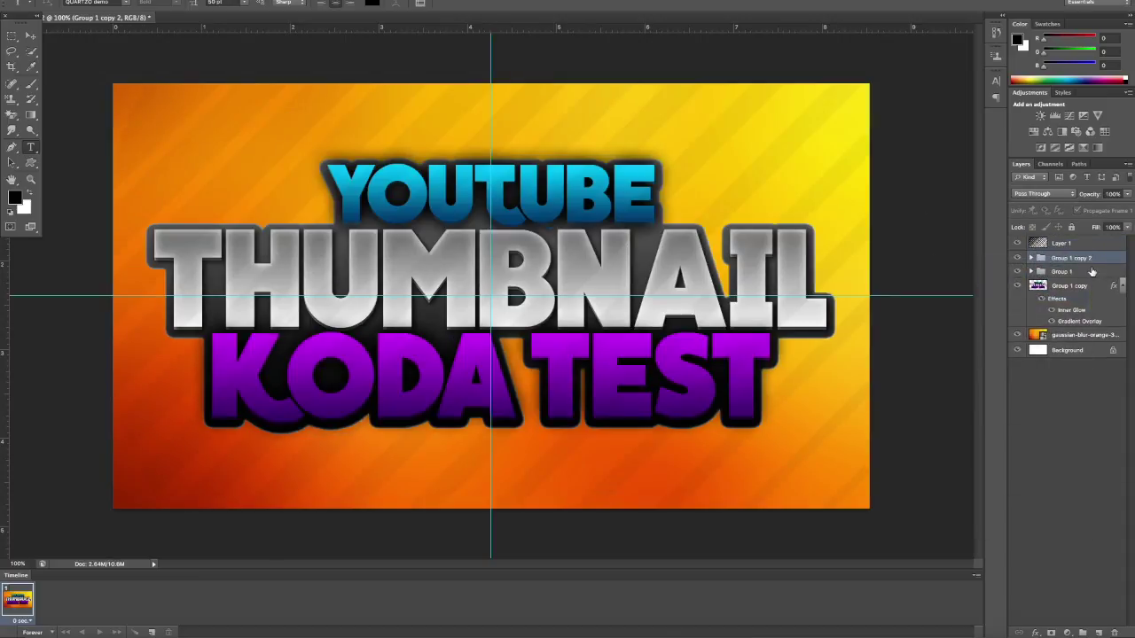
{"action": "left_click_drag", "start_coordinate": [1105, 260], "coordinate": [1096, 325]}
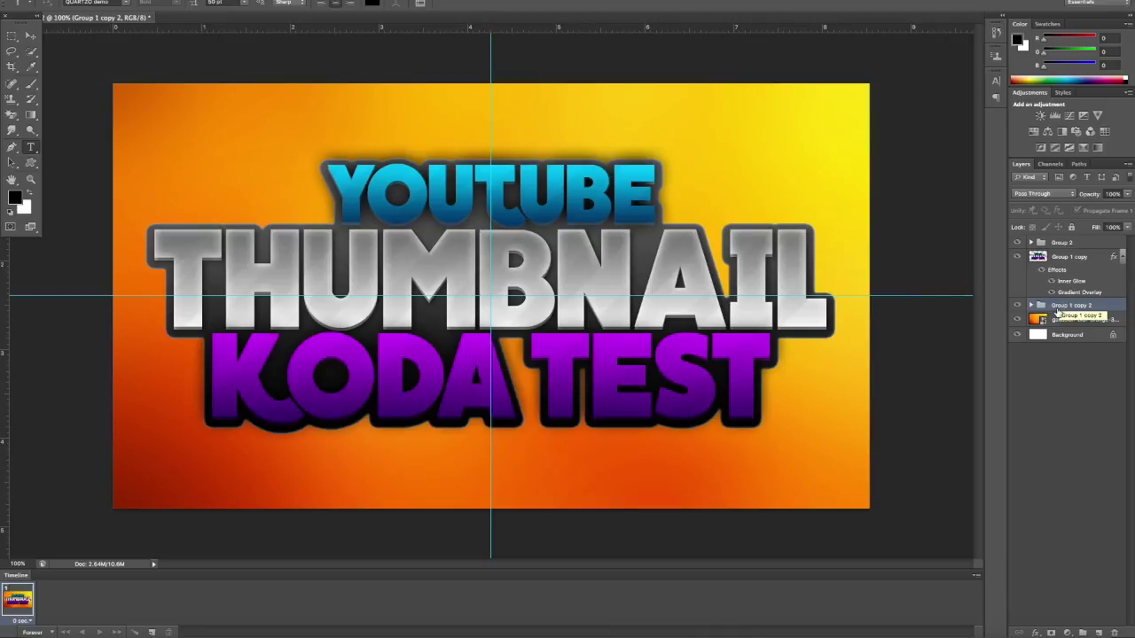
{"action": "key", "text": "ctrl+e"}
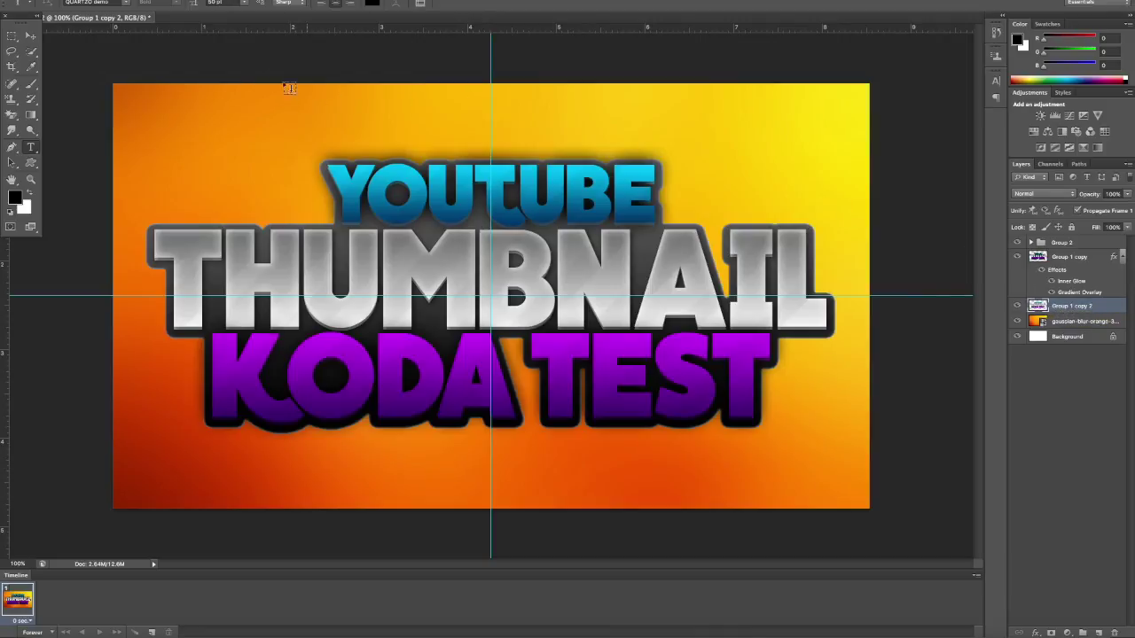
Enlarge the merged text copy from its centre past the canvas edges and lower its opacity to about 29%
{"action": "left_click", "coordinate": [33, 35]}
{"action": "left_click_drag", "start_coordinate": [568, 254], "coordinate": [534, 204]}
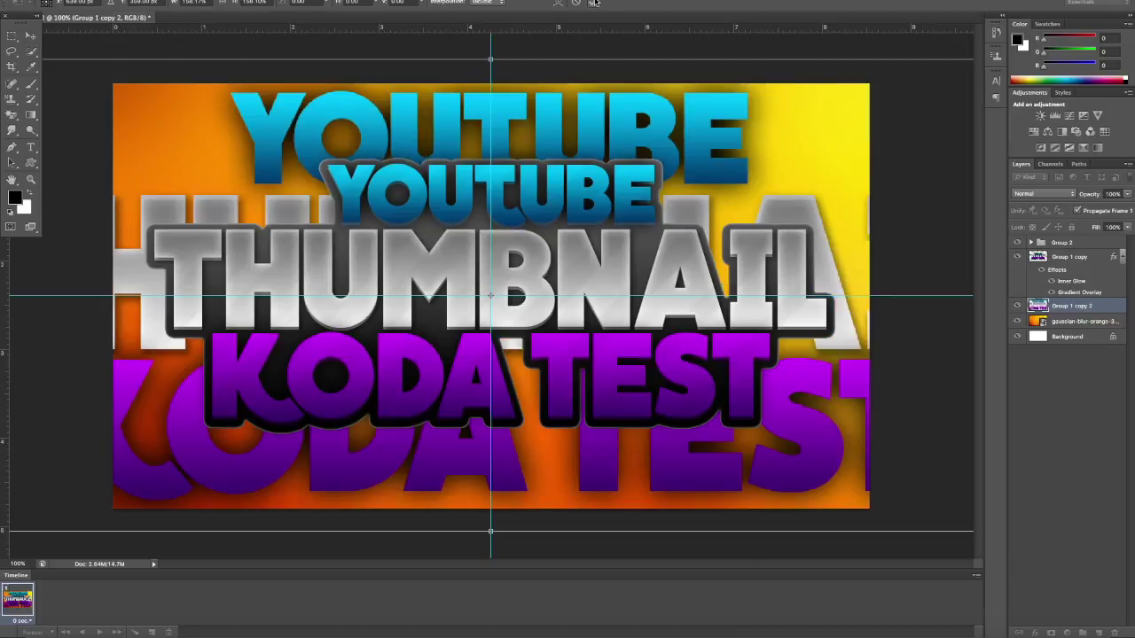
{"action": "left_click", "coordinate": [594, 3]}
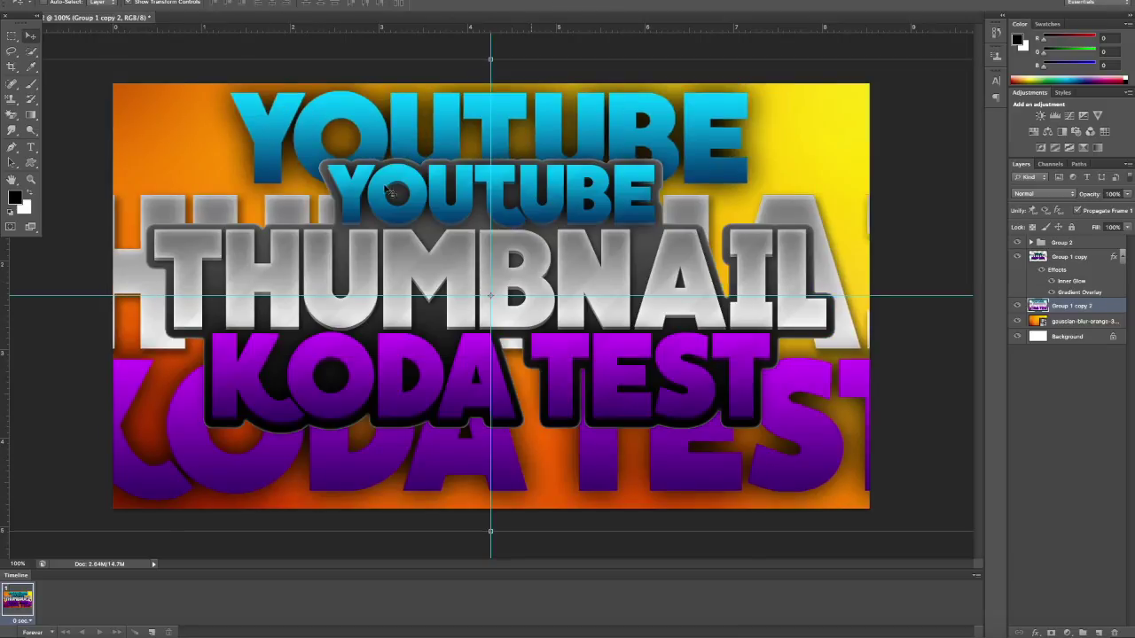
{"action": "left_click", "coordinate": [1127, 193]}
{"action": "left_click_drag", "start_coordinate": [1122, 210], "coordinate": [1088, 207]}
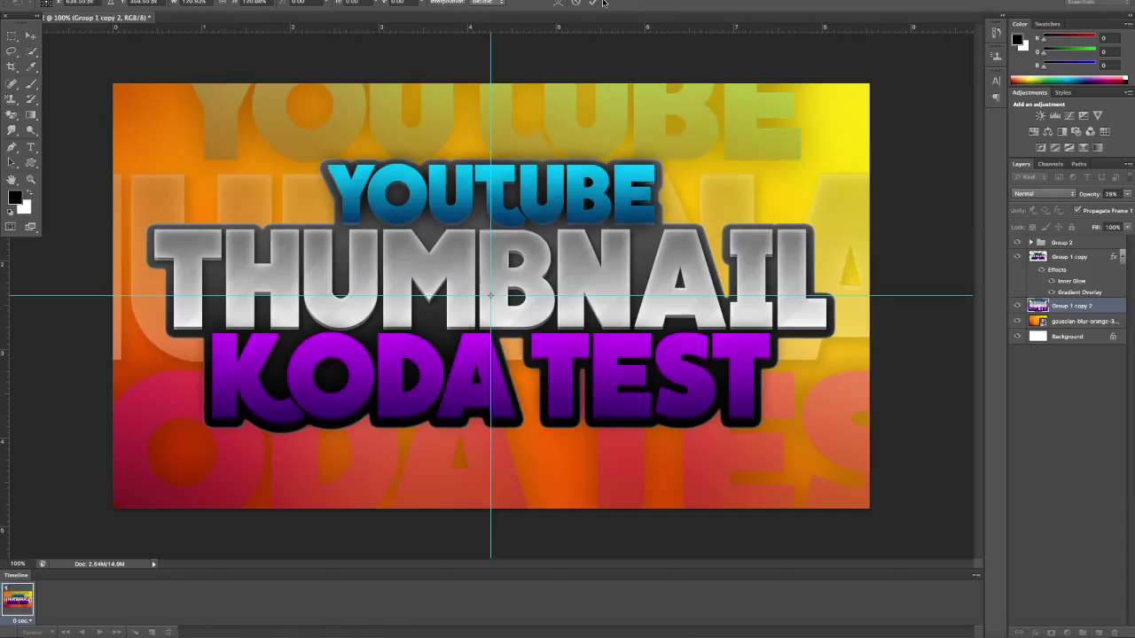
{"action": "left_click", "coordinate": [593, 3]}
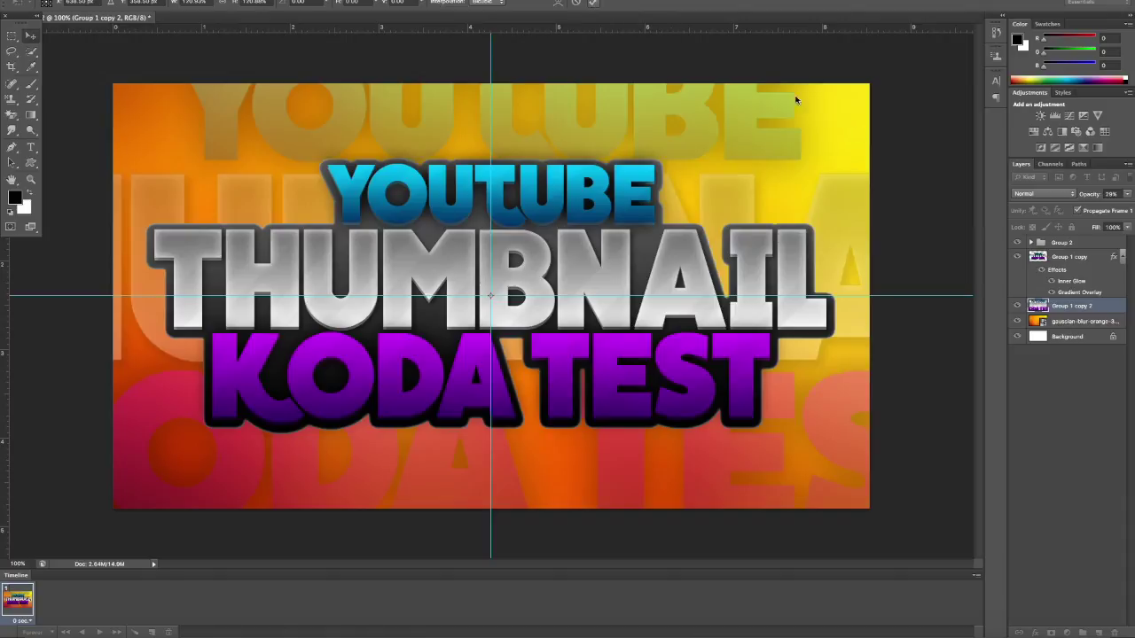
{"action": "left_click", "coordinate": [1060, 420]}
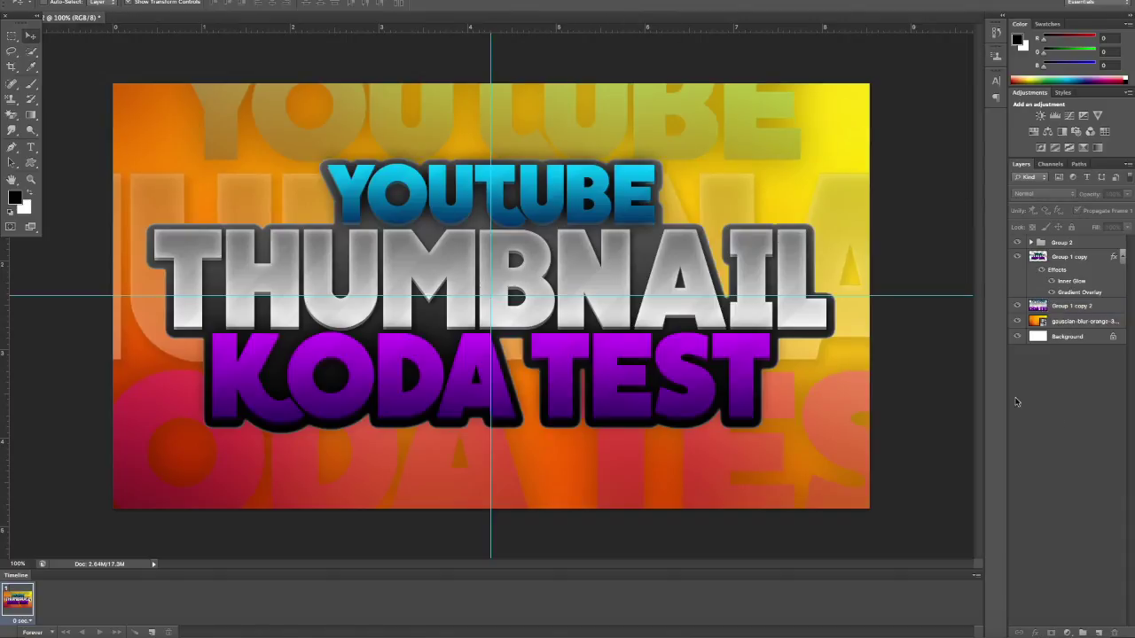
Merge the faded text copy with the orange background image layer
{"action": "left_click", "coordinate": [1102, 307]}
{"action": "left_click", "coordinate": [1119, 323], "text": "shift"}
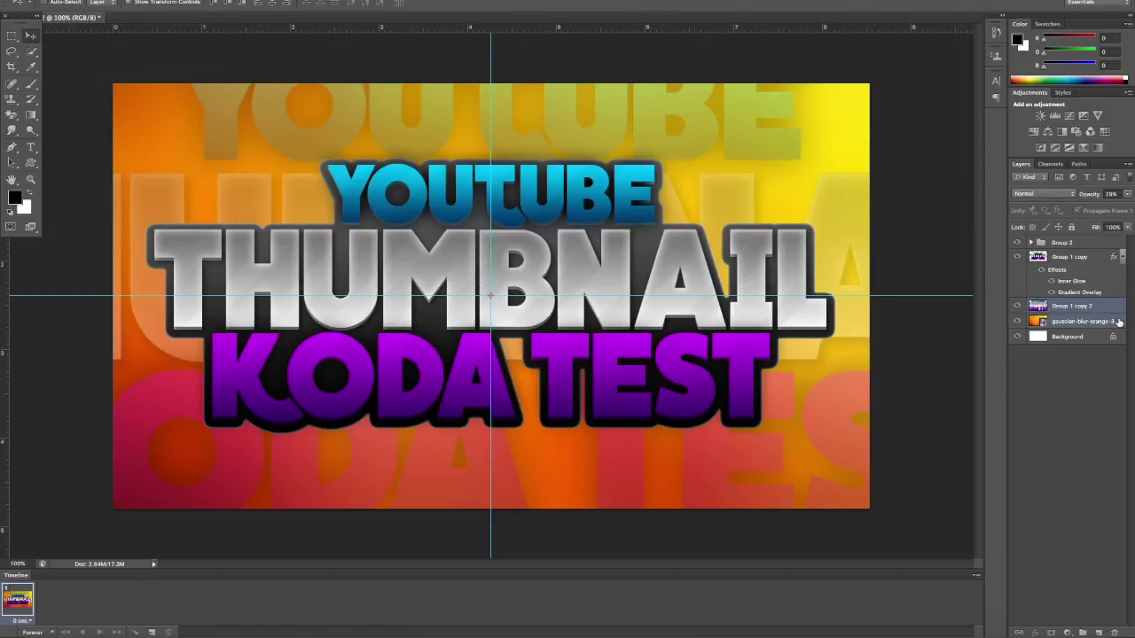
{"action": "key", "text": "ctrl+e"}
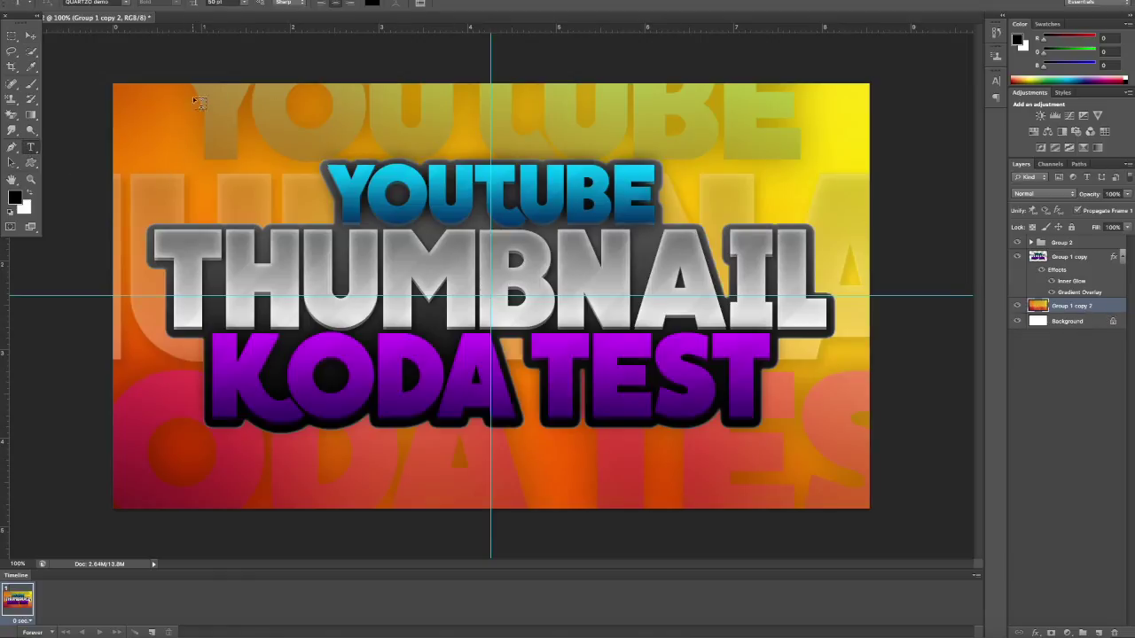
Duplicate the merged background layer and delete a rectangular area just inside the canvas edges, leaving a thin border
{"action": "left_click", "coordinate": [20, 36]}
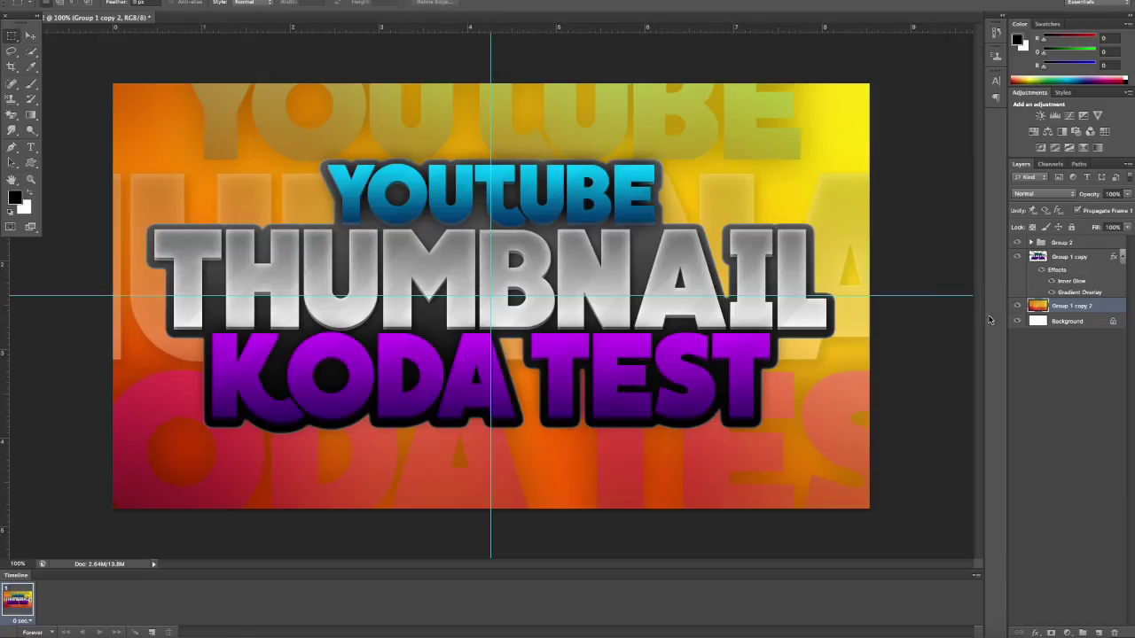
{"action": "right_click", "coordinate": [1092, 307]}
{"action": "left_click", "coordinate": [1045, 305]}
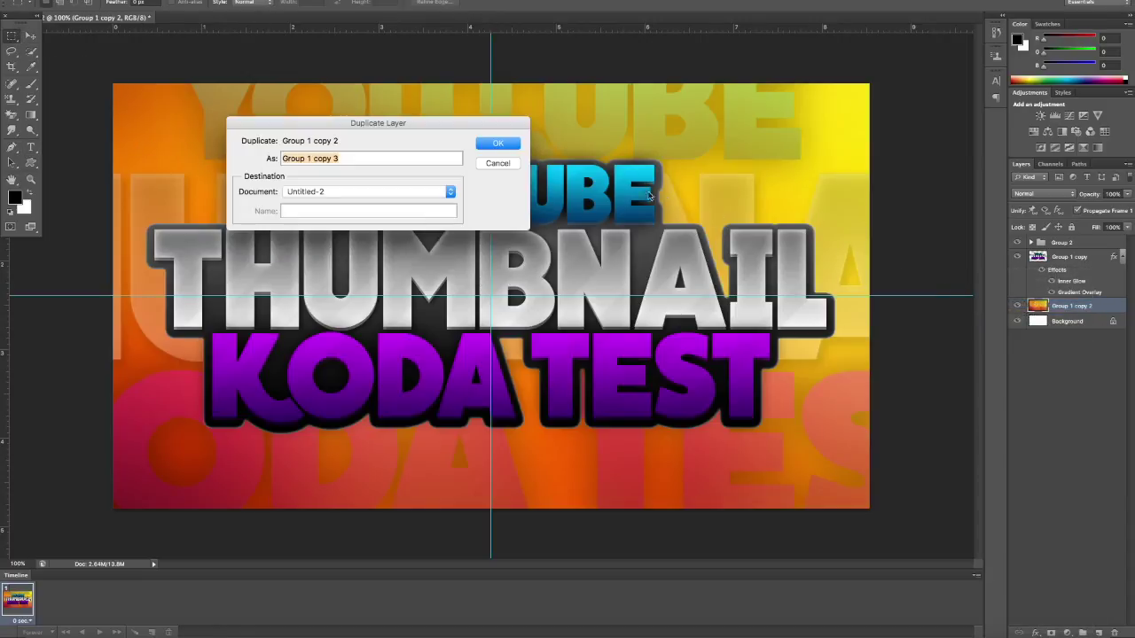
{"action": "left_click", "coordinate": [498, 145]}
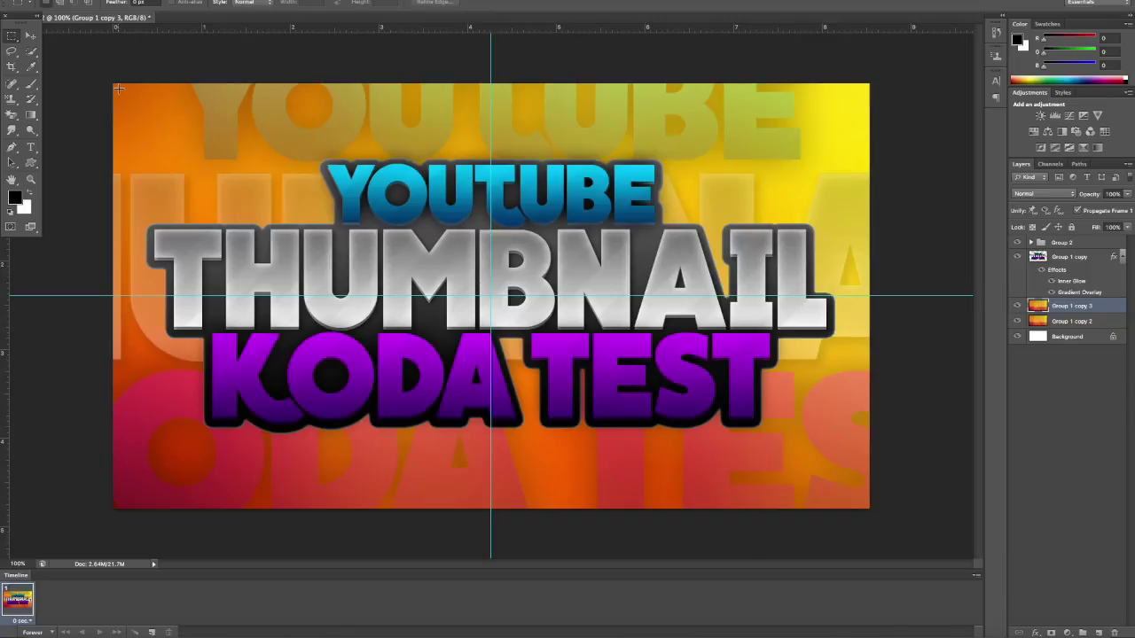
{"action": "left_click_drag", "start_coordinate": [119, 90], "coordinate": [865, 504]}
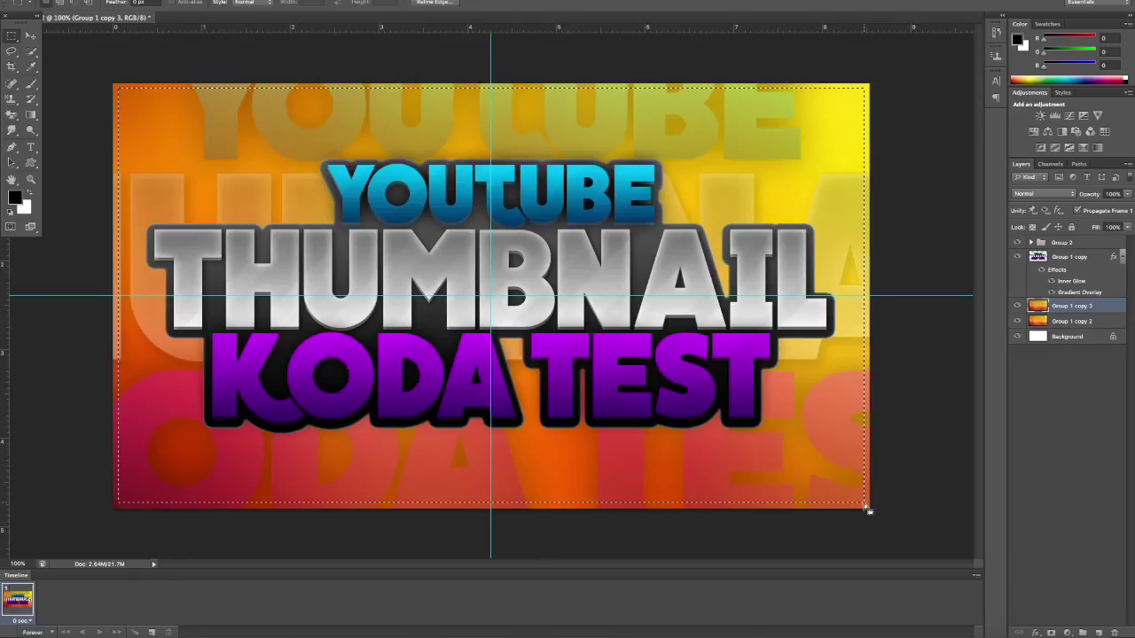
{"action": "key", "text": "Delete"}
Apply the yellow preset style to the border layer with Stroke and Gradient Overlay disabled, keeping the Drop Shadow, and clear the selection
{"action": "double_click", "coordinate": [1112, 309]}
{"action": "left_click", "coordinate": [774, 41]}
{"action": "scroll", "coordinate": [930, 231], "scroll_direction": "down", "scroll_amount": 2}
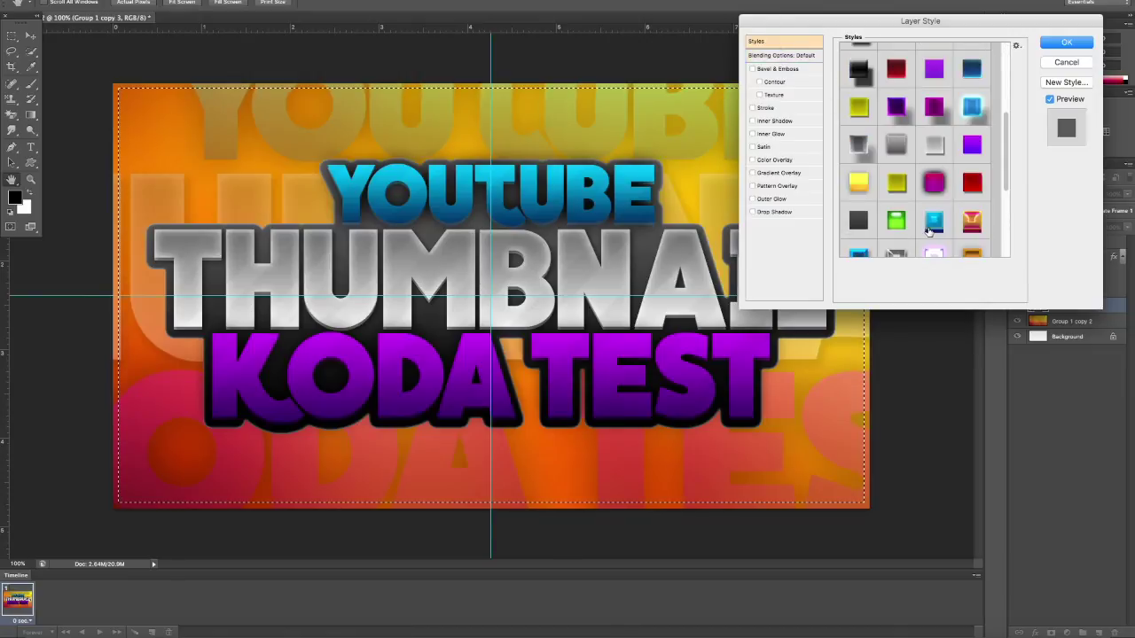
{"action": "scroll", "coordinate": [929, 230], "scroll_direction": "down", "scroll_amount": 2}
{"action": "left_click", "coordinate": [904, 206]}
{"action": "left_click", "coordinate": [753, 107]}
{"action": "left_click", "coordinate": [751, 173]}
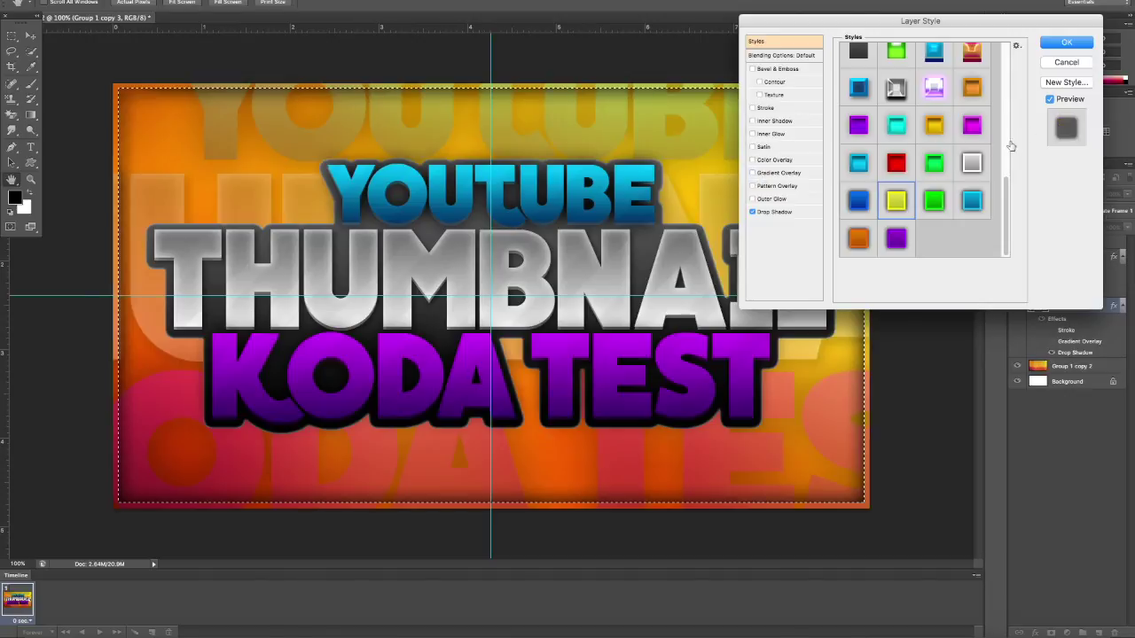
{"action": "left_click", "coordinate": [1075, 41]}
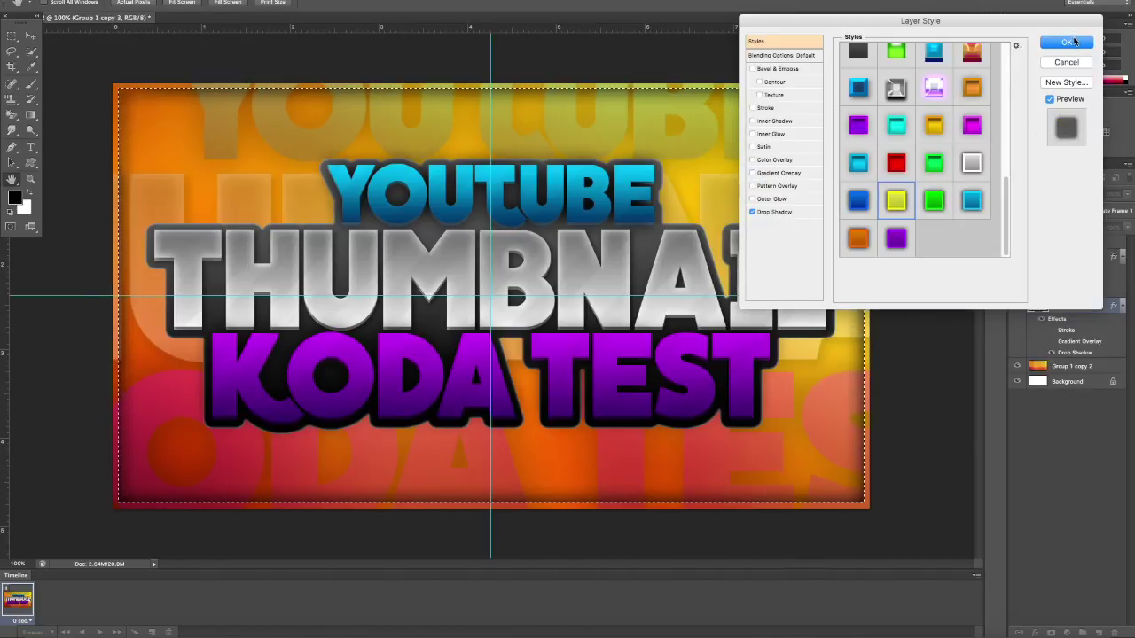
{"action": "left_click", "coordinate": [1050, 475]}
{"action": "key", "text": "super+d"}
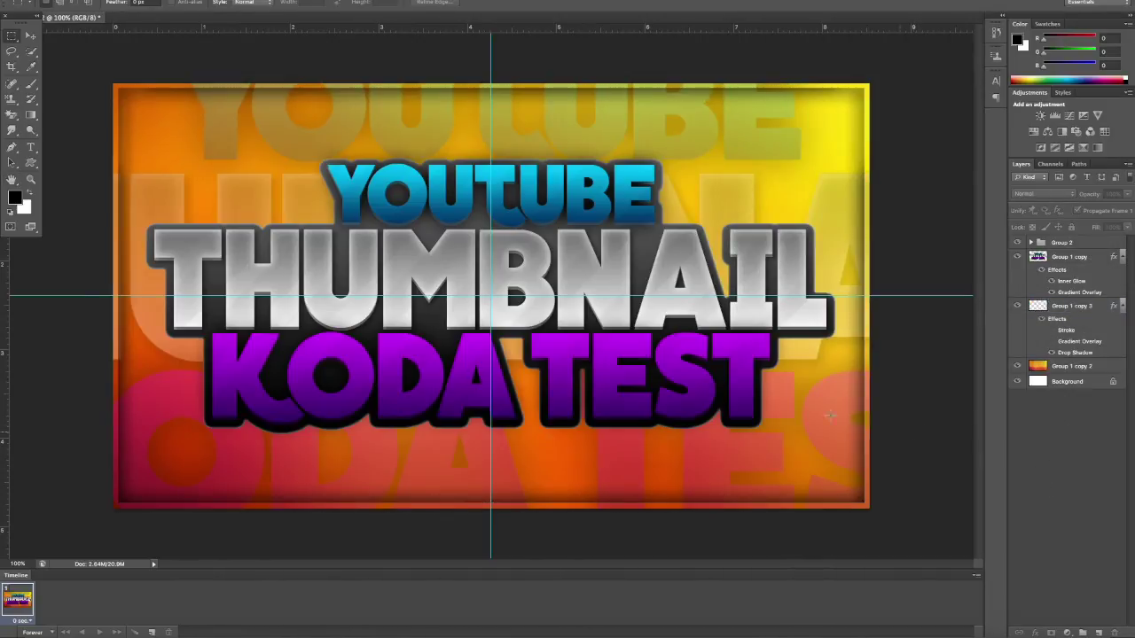